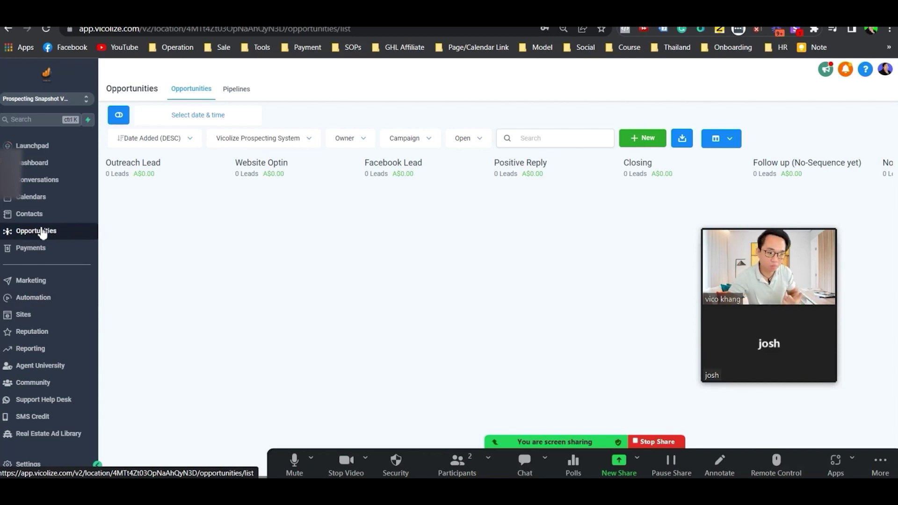
Switch from the Opportunities board to the Automation Workflows page
left_click(47, 302)
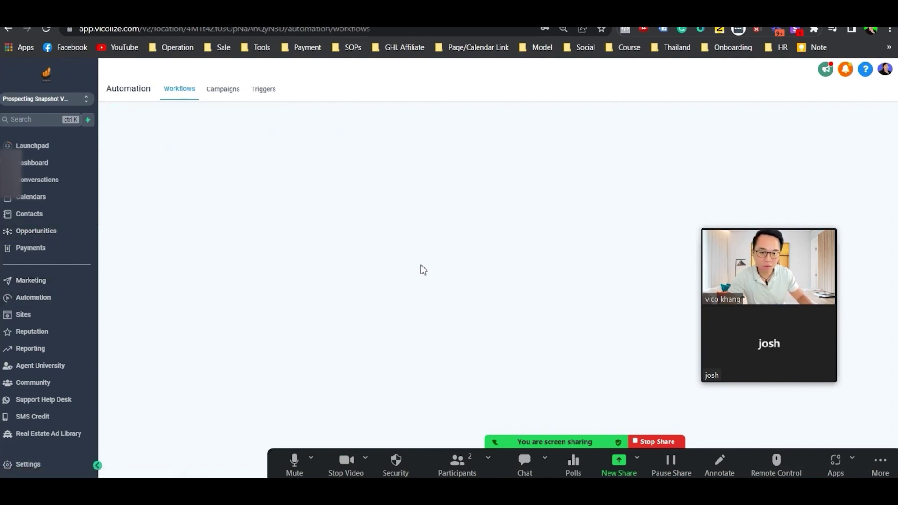
Open '#DR - Cold 1 - Media Channel' from the DR Campaign folder and show its SMS 7 message
left_click(323, 234)
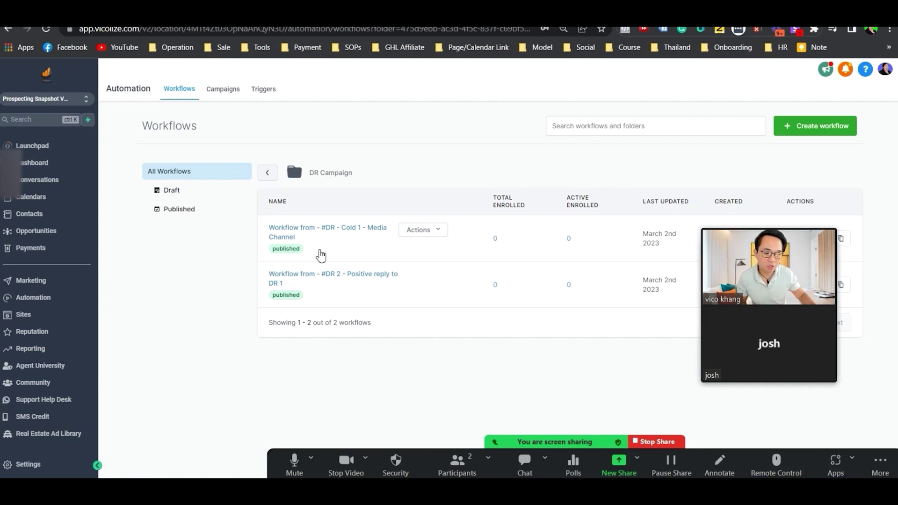
left_click(336, 233)
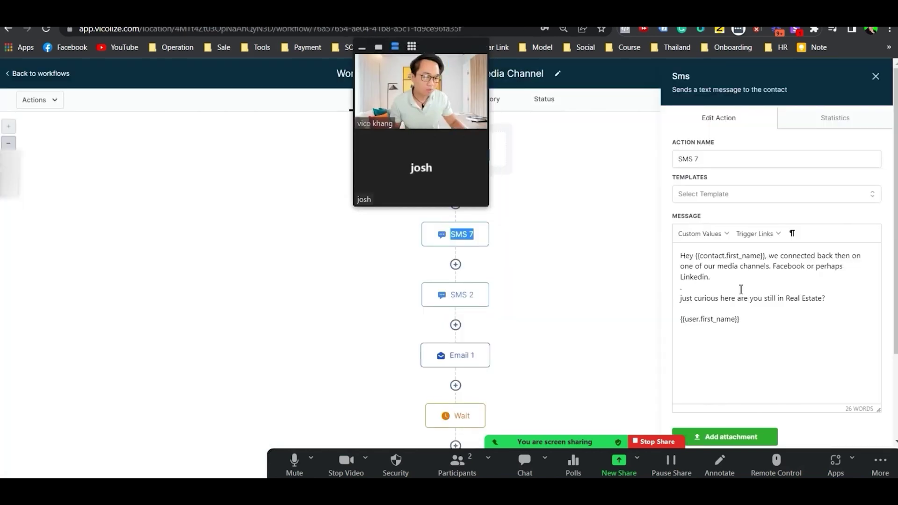
left_click(740, 298)
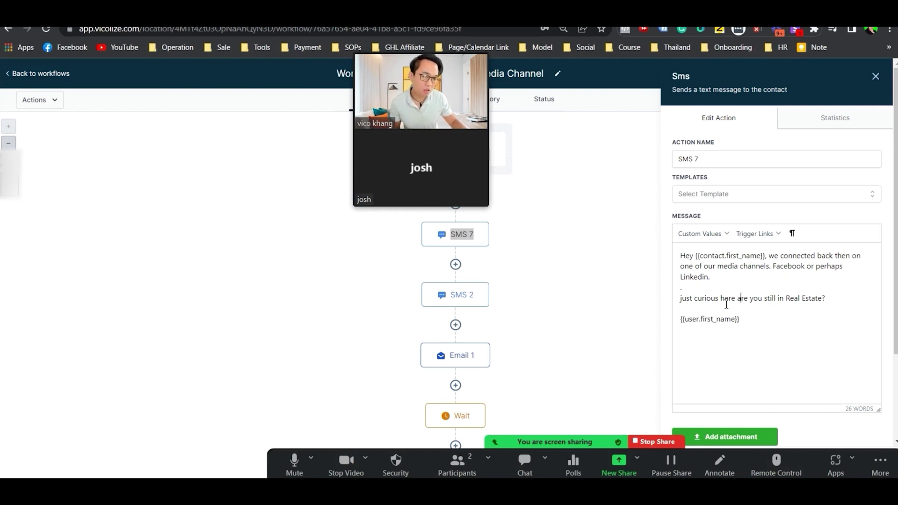
Review the SMS 2 text with the page zoomed in, then open the Wait step's 28-hour delay
left_click(486, 296)
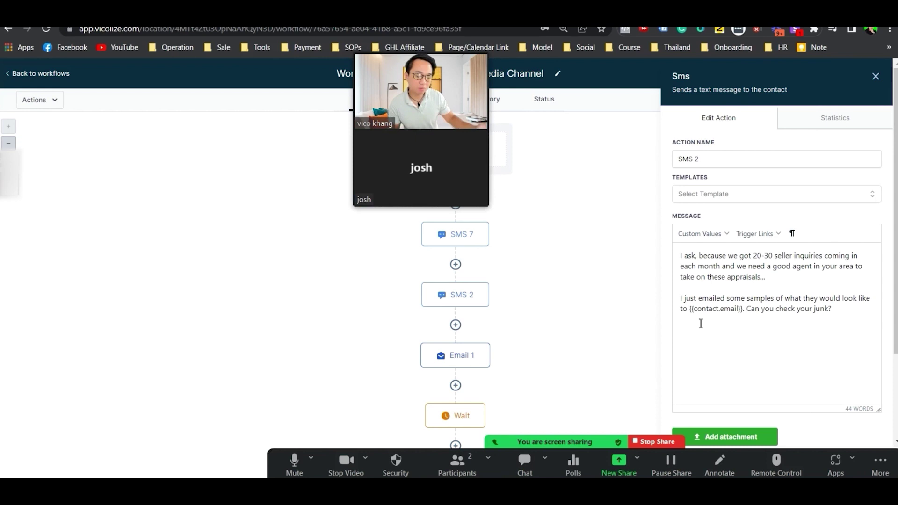
key("ctrl+plus")
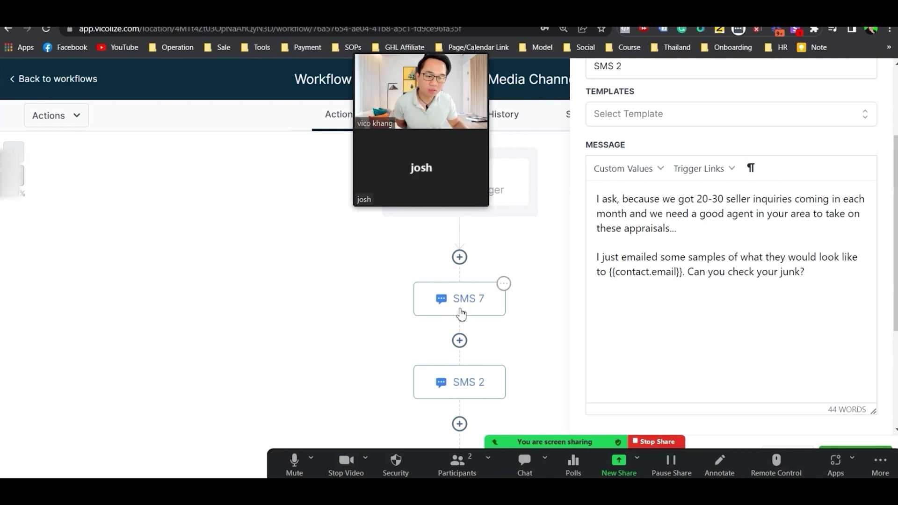
scroll(463, 315, "down", 2)
scroll(469, 318, "down", 1)
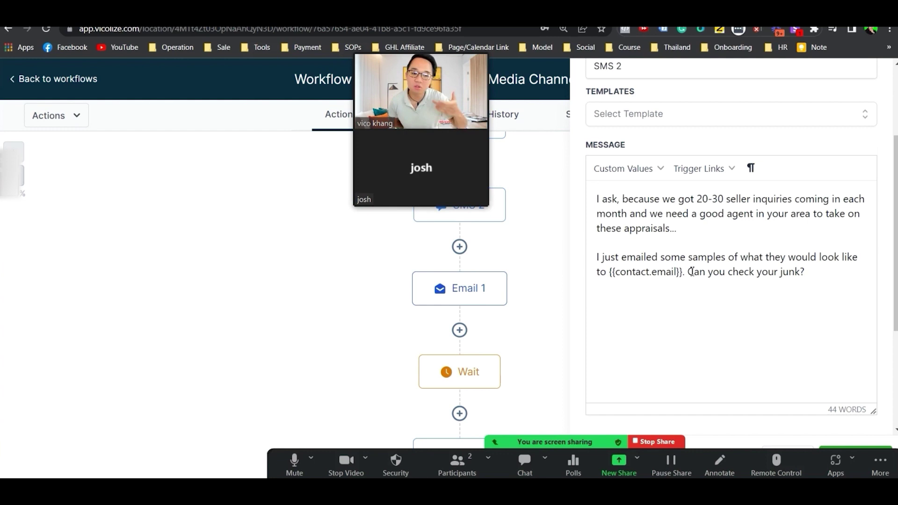
left_click(468, 369)
Close the Wait step settings and open the Email 1 step
left_click(879, 83)
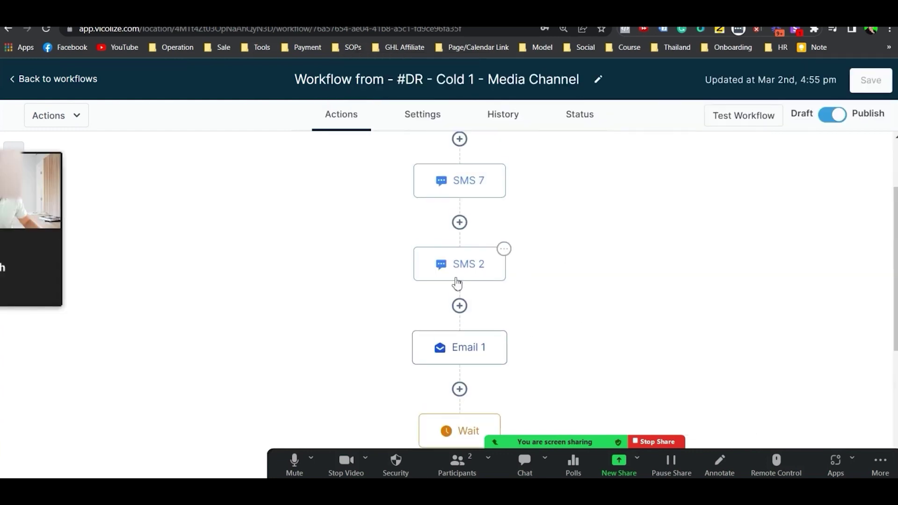
left_click_drag(53, 252, 187, 262)
left_click(462, 347)
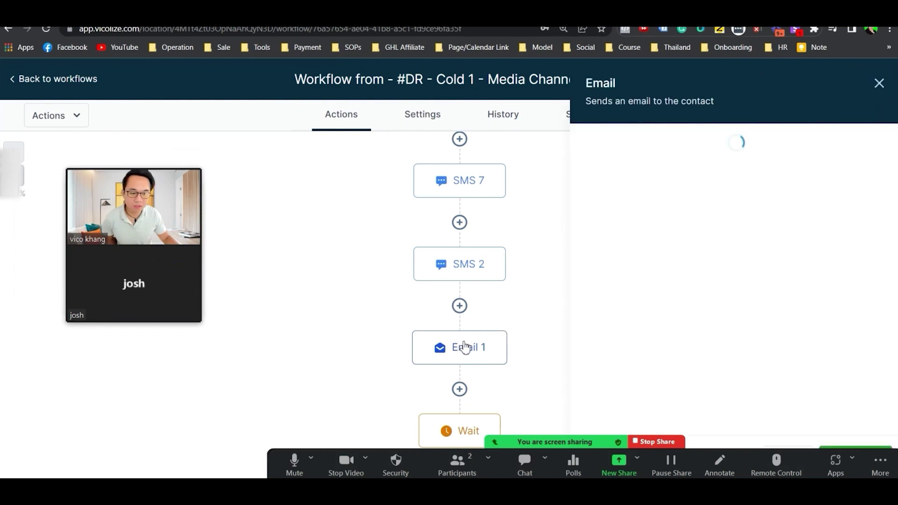
scroll(776, 325, "down", 9)
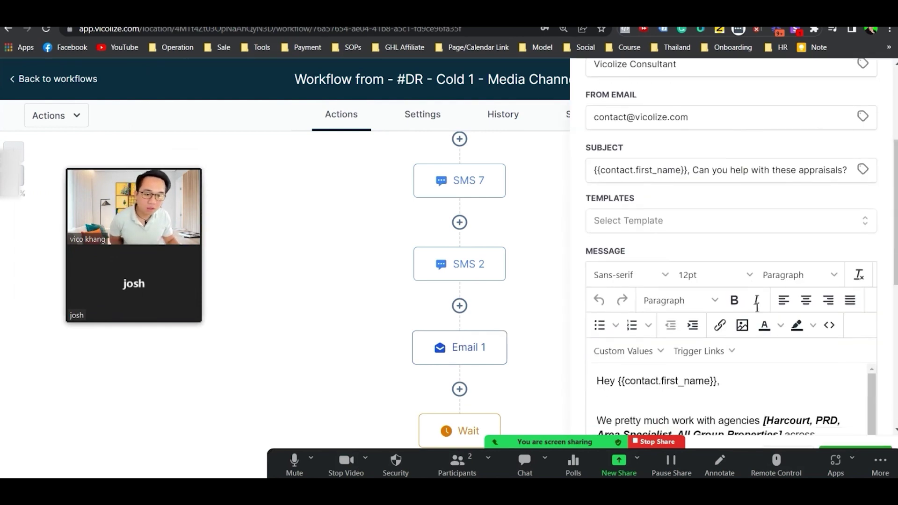
Read through Email 1's message body, bold-italic agency names and attachment list
left_click(768, 194)
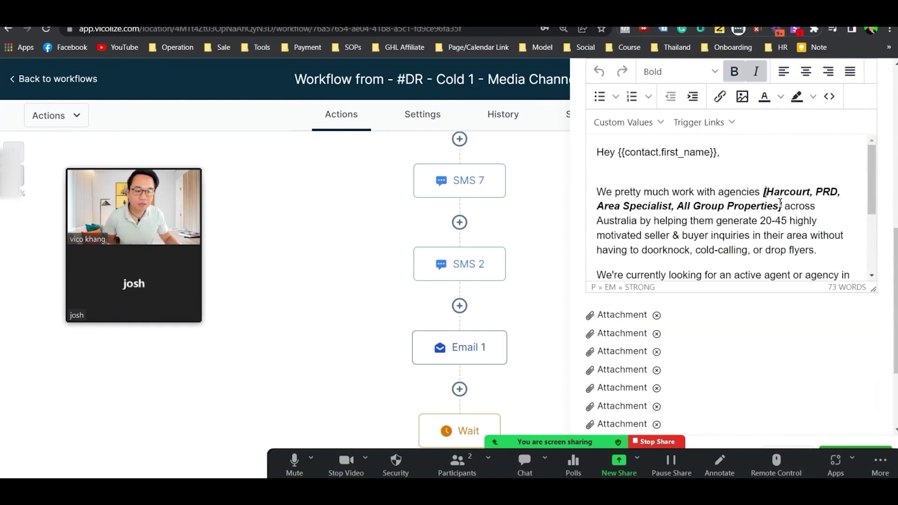
scroll(782, 205, "down", 1)
scroll(783, 204, "up", 2)
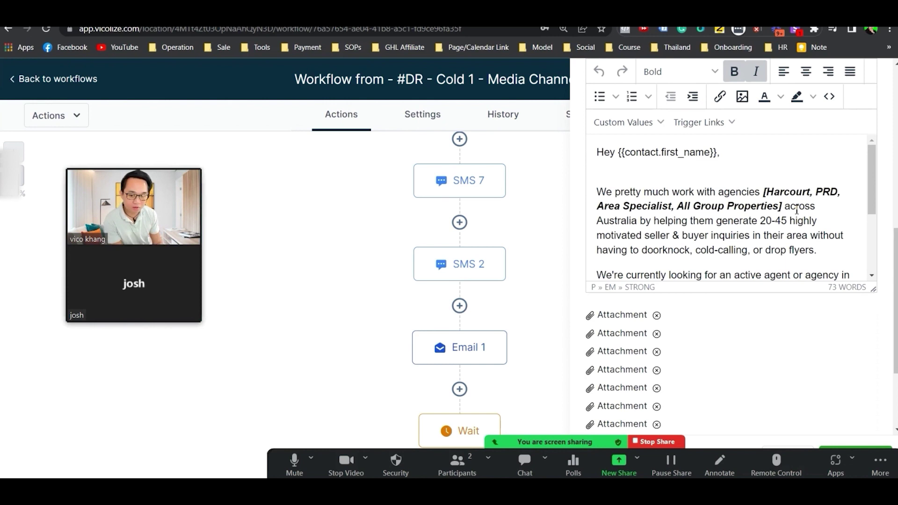
scroll(795, 210, "down", 1)
scroll(791, 211, "up", 1)
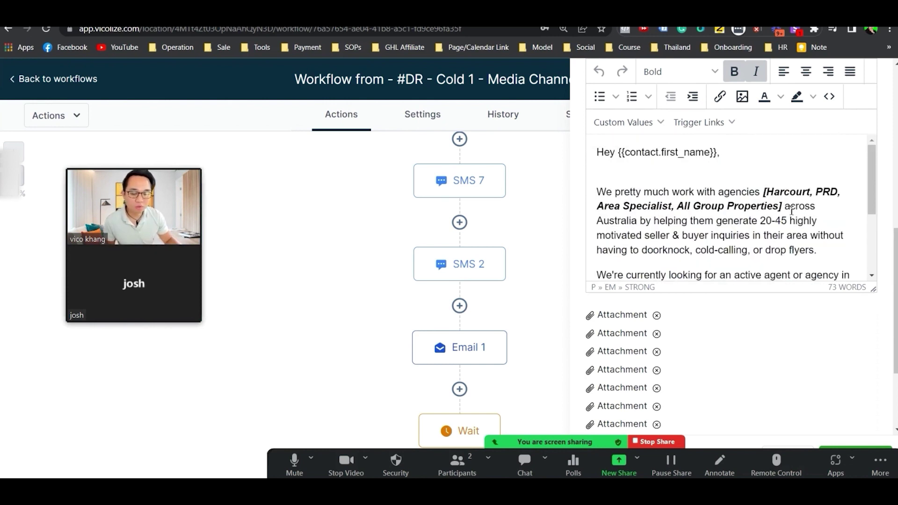
scroll(796, 225, "down", 3)
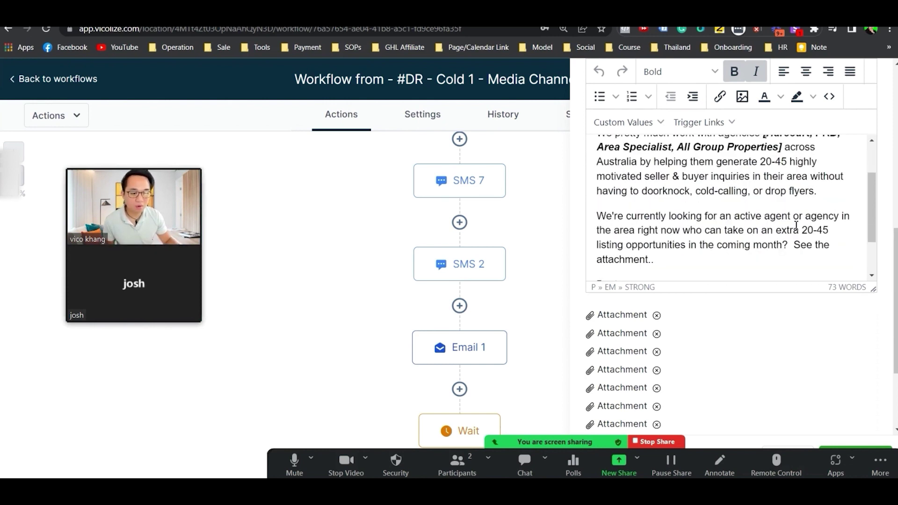
scroll(789, 225, "down", 3)
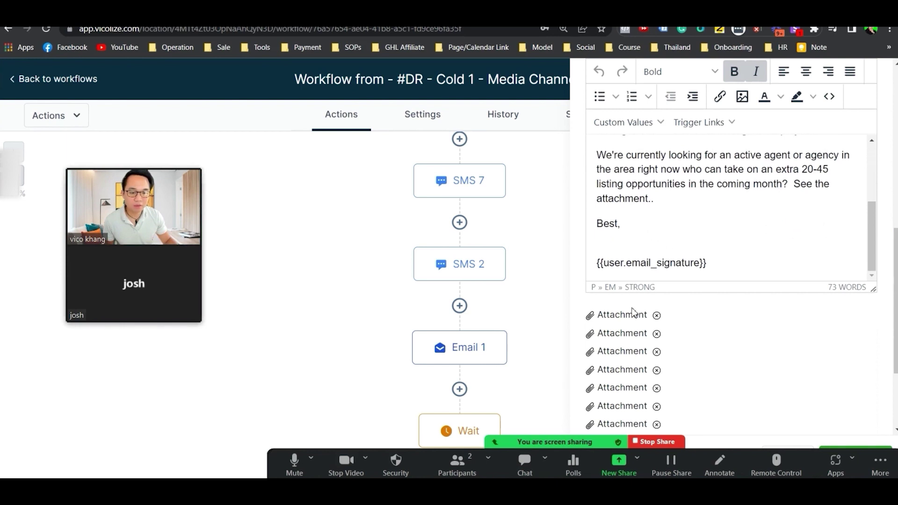
scroll(626, 317, "down", 3)
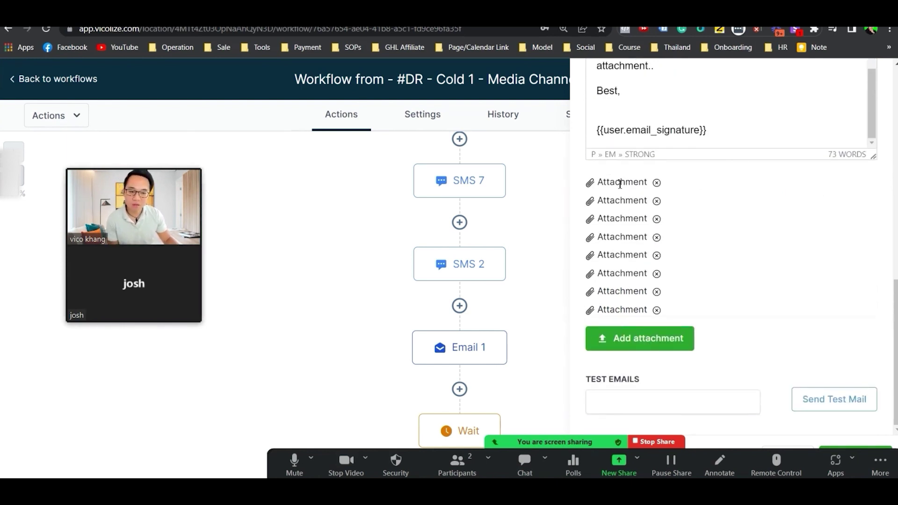
scroll(615, 264, "up", 3)
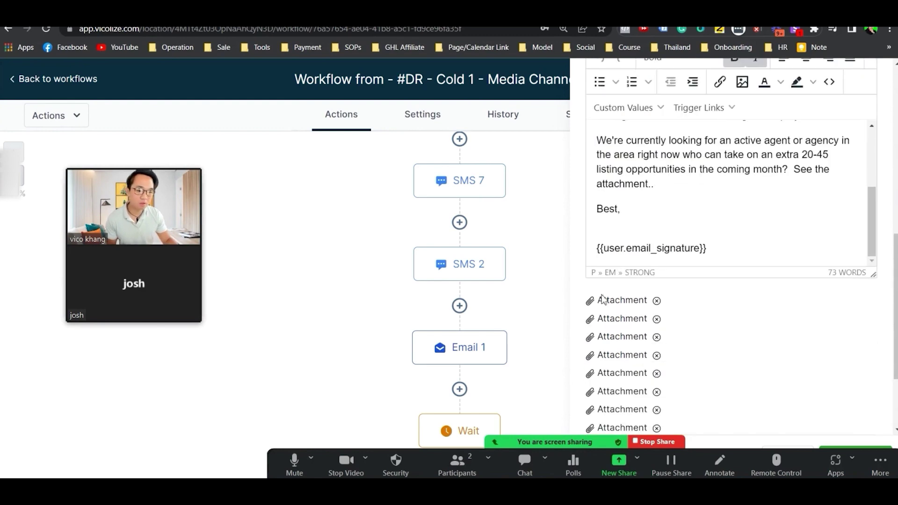
double_click(600, 303)
scroll(655, 307, "up", 10)
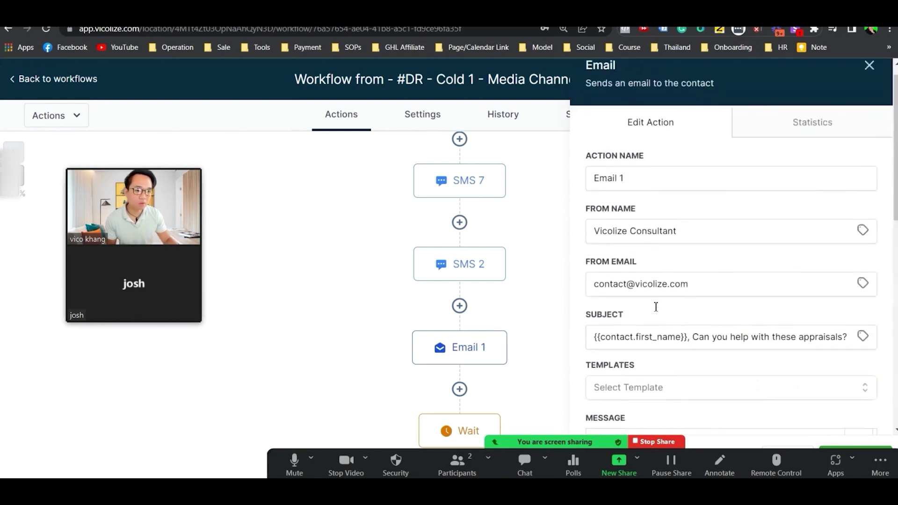
scroll(656, 306, "down", 6)
scroll(681, 286, "up", 7)
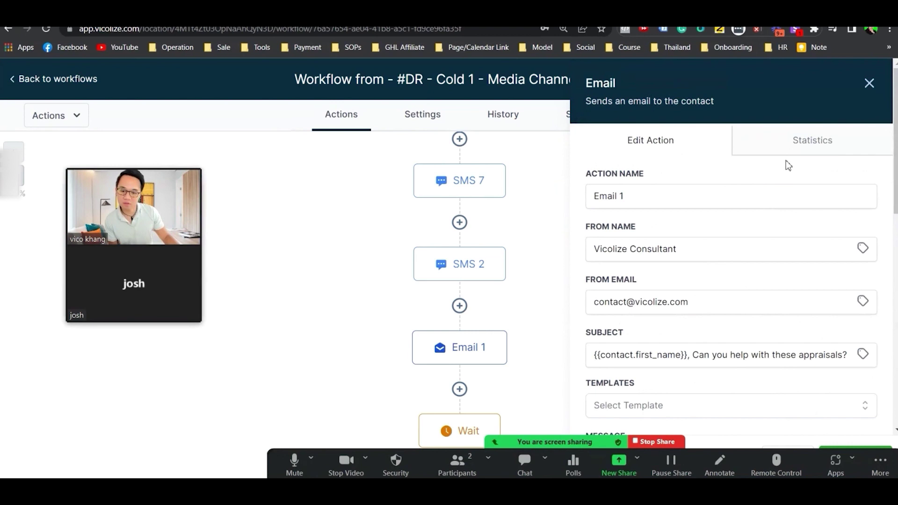
Check Email 1's statistics, then close and reopen its settings
left_click(795, 148)
left_click(868, 83)
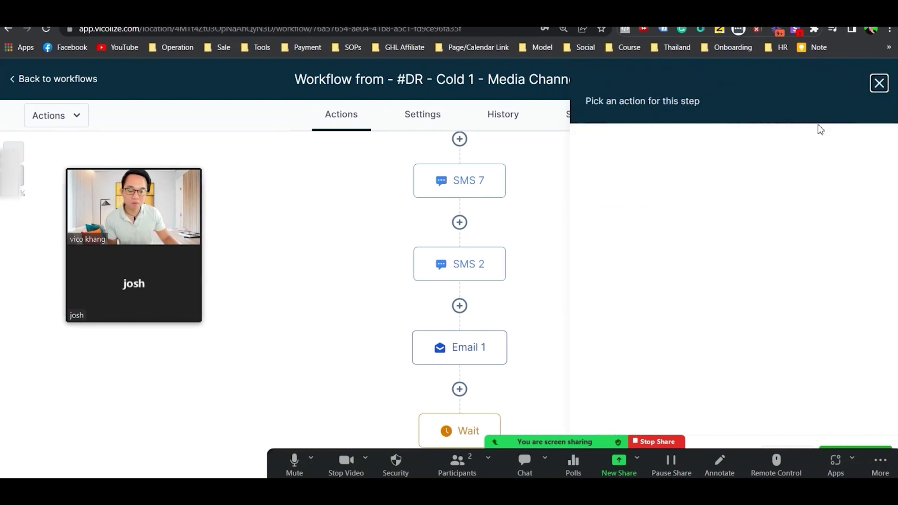
left_click(482, 354)
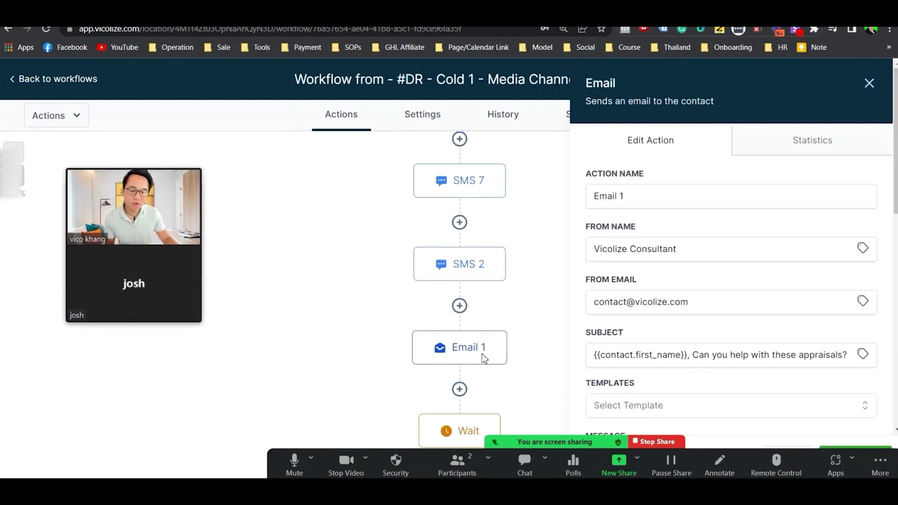
Reopen SMS 7 and select its sentence about connecting back then on LinkedIn
left_click(486, 176)
scroll(672, 314, "down", 3)
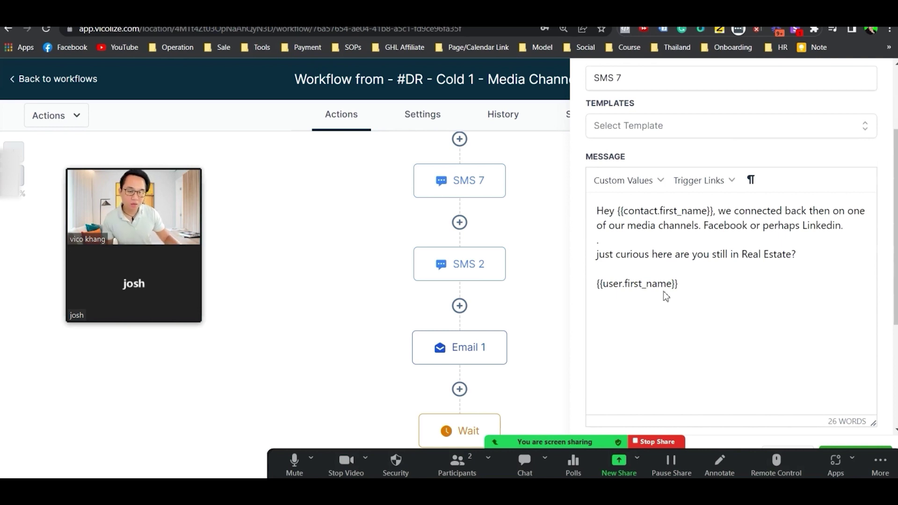
scroll(521, 305, "up", 2)
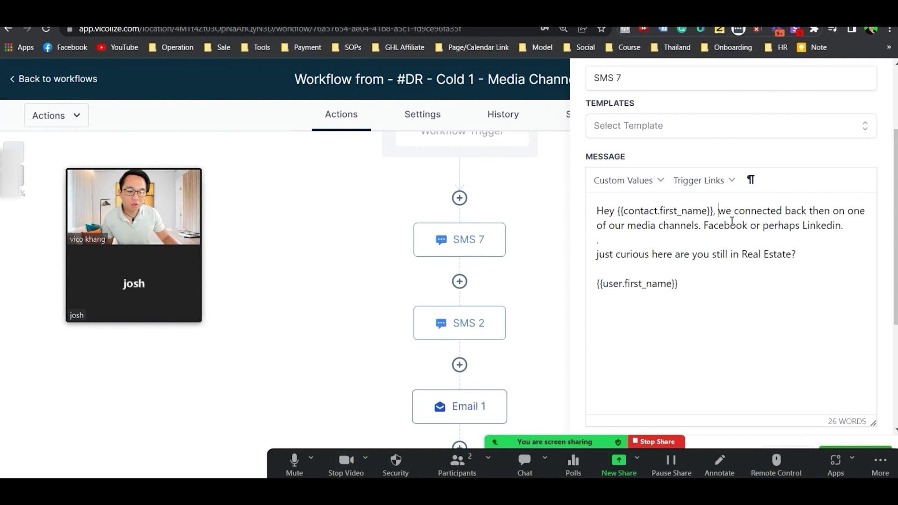
left_click_drag(719, 211, 864, 225)
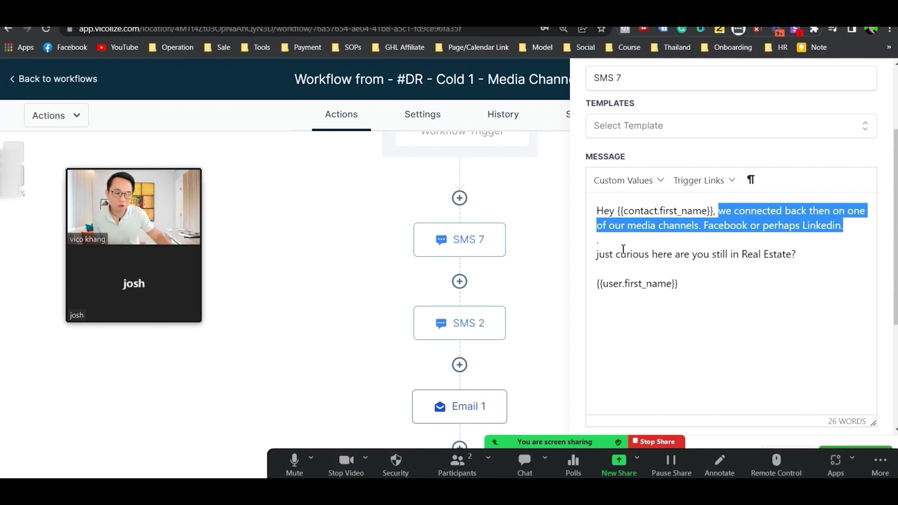
left_click_drag(838, 226, 814, 247)
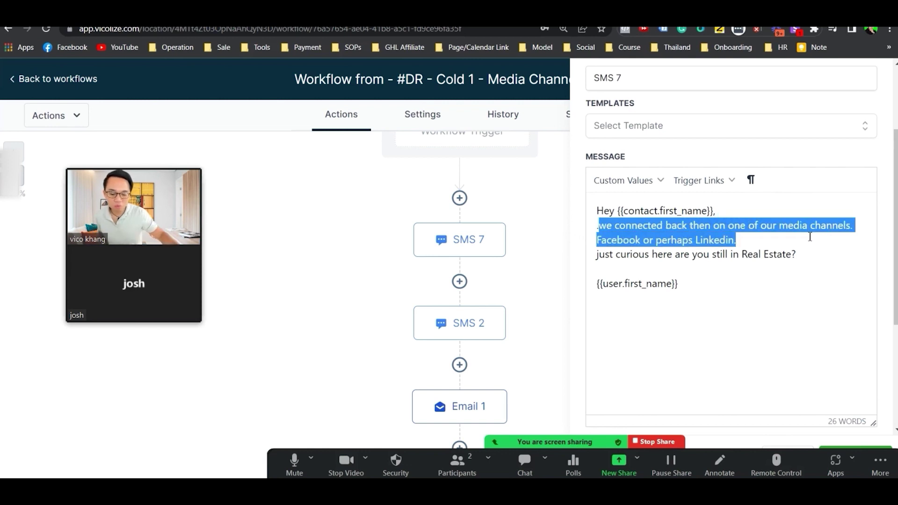
left_click(727, 304)
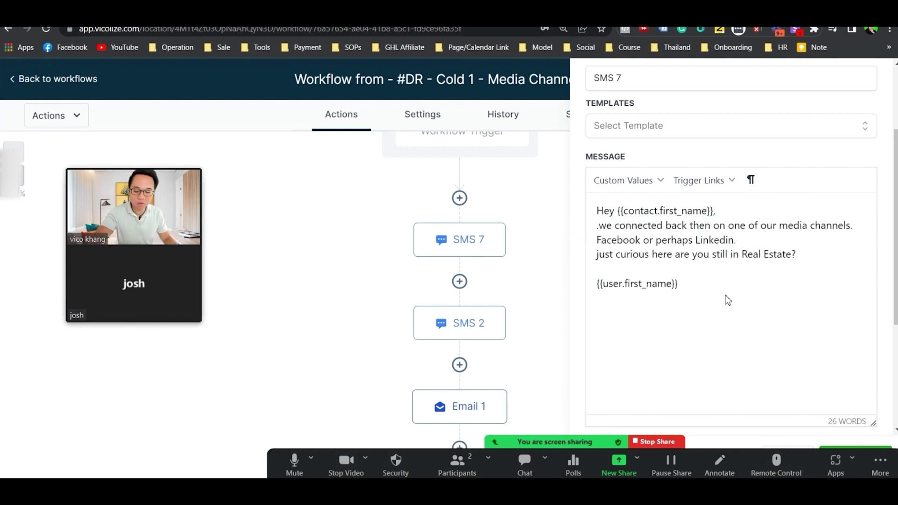
key("ctrl+z")
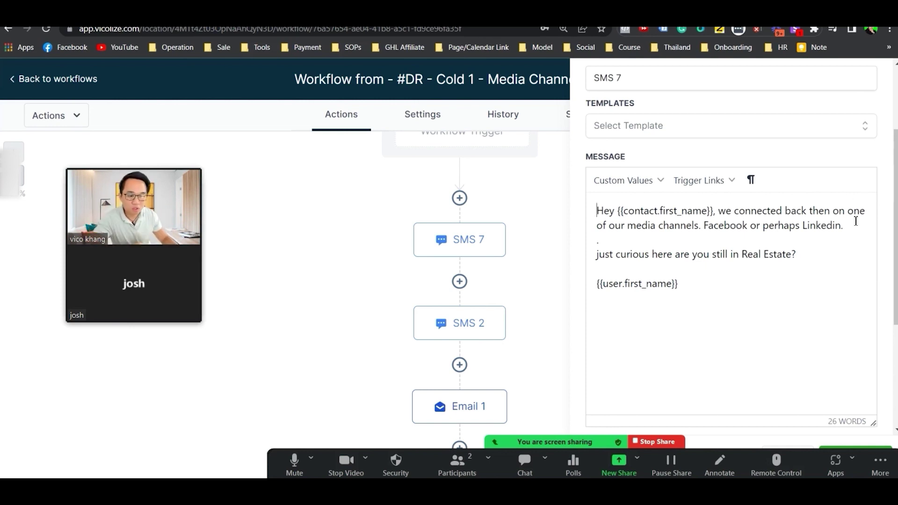
left_click_drag(844, 226, 722, 211)
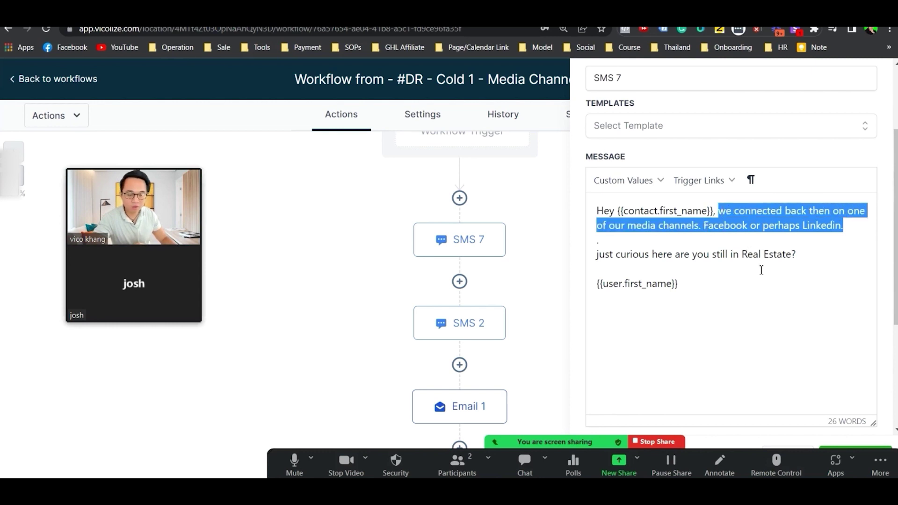
Open the SMS 2 step and briefly select part of its message
left_click(486, 323)
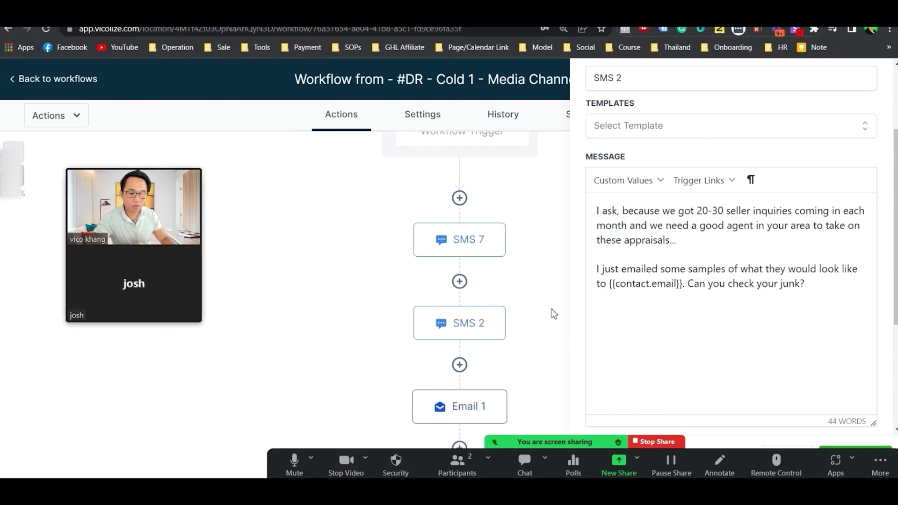
left_click_drag(684, 241, 622, 241)
left_click(678, 241)
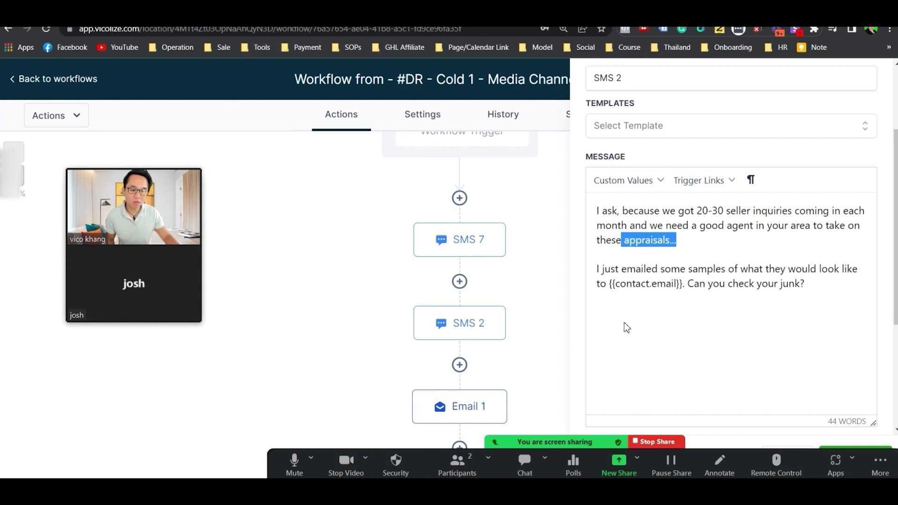
Review Email 1's sender name, address, subject and attachments, then switch to the seller-lead screenshots
left_click(504, 395)
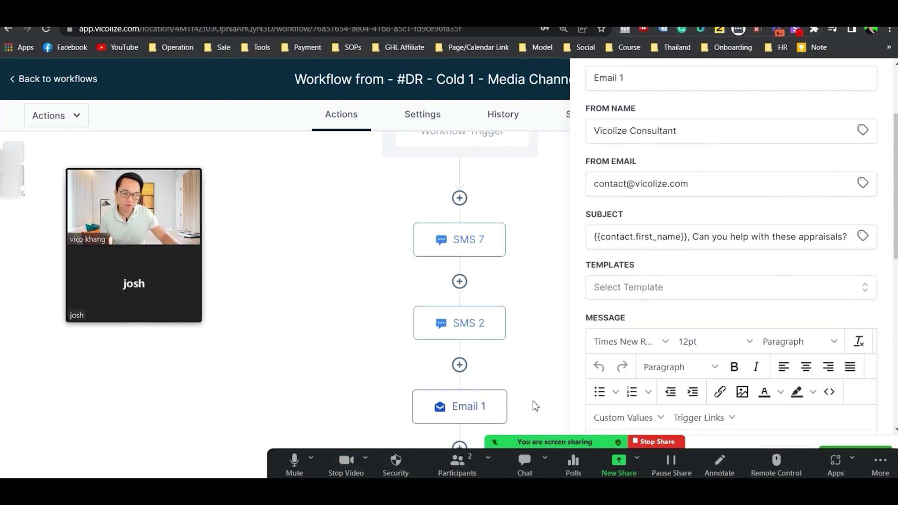
scroll(686, 347, "down", 10)
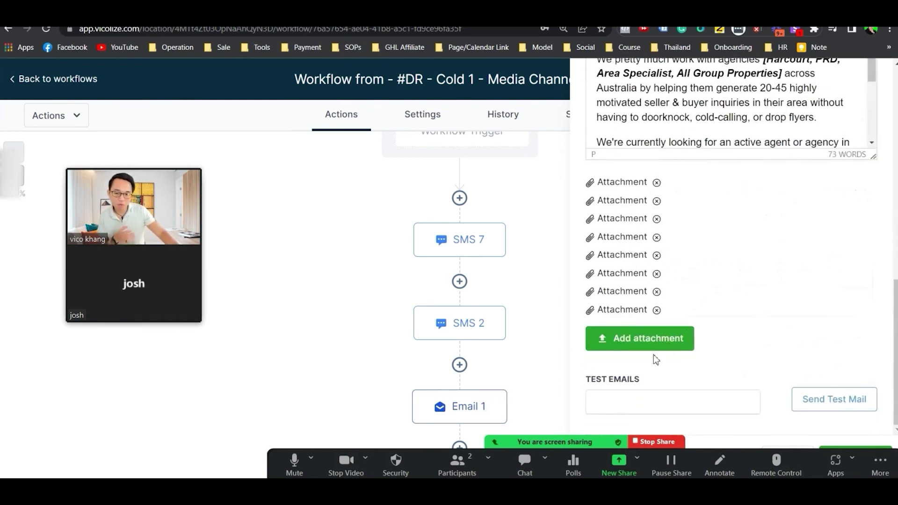
scroll(650, 348, "up", 2)
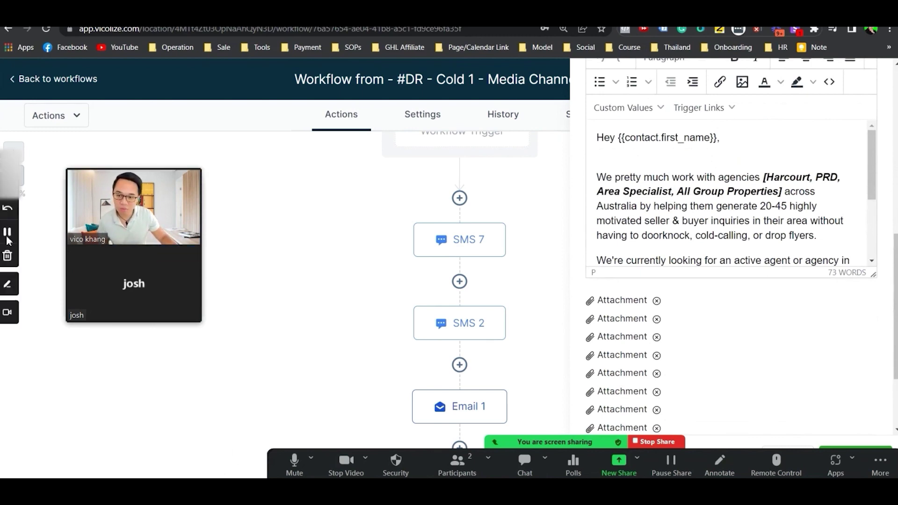
left_click(7, 236)
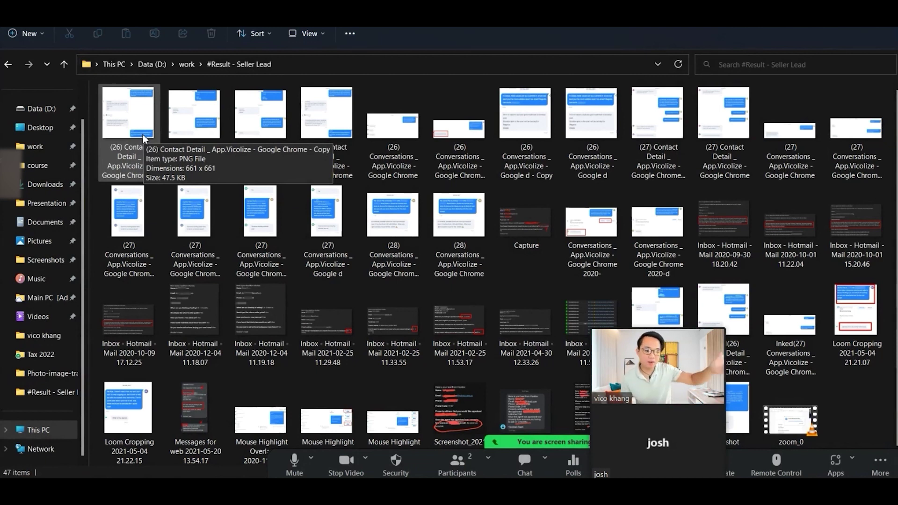
Select the first Contact Detail screenshot in the #Result - Seller Lead folder
left_click(142, 137)
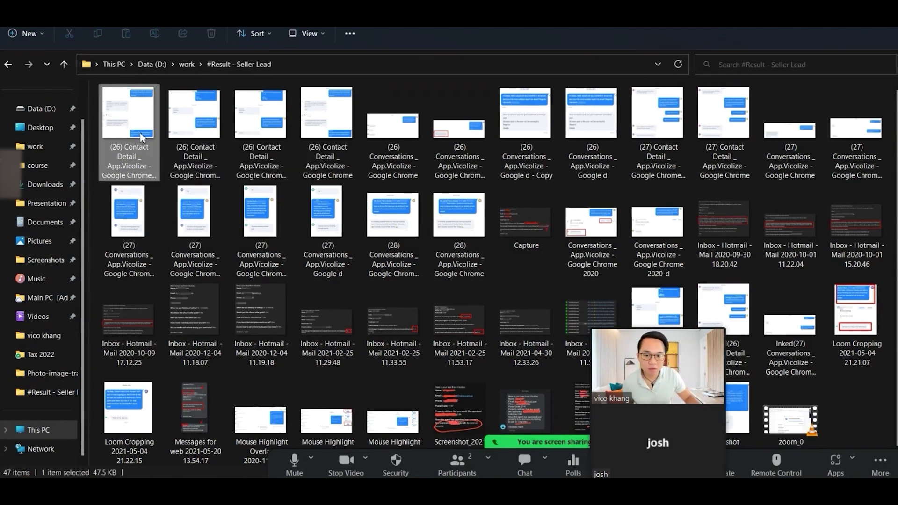
double_click(134, 152)
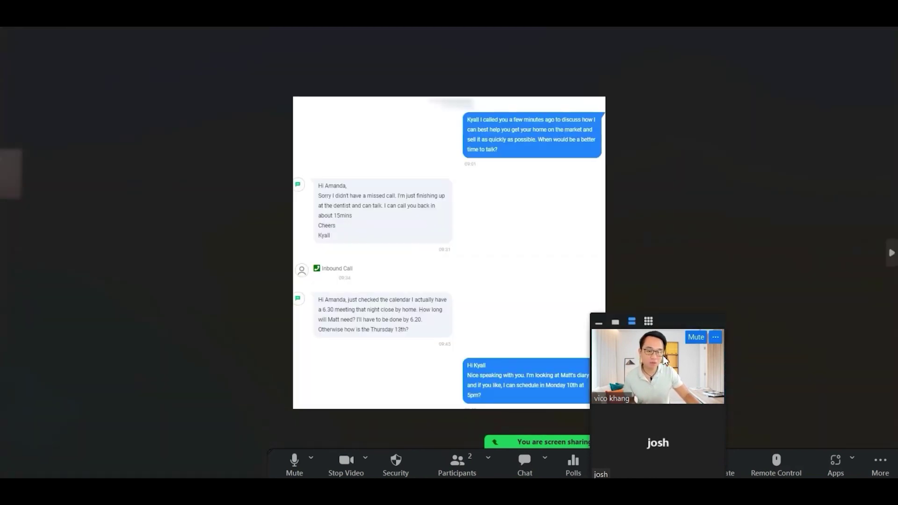
left_click_drag(663, 353, 636, 182)
left_click(891, 255)
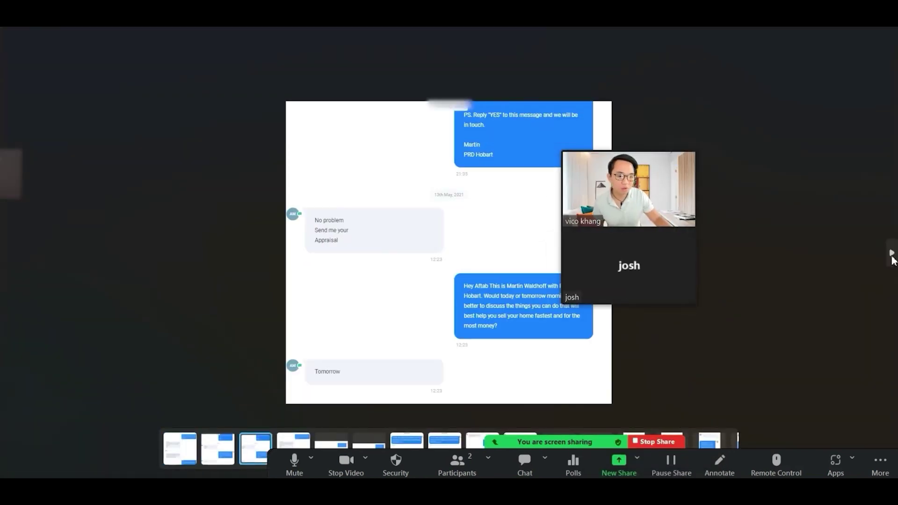
left_click(891, 256)
left_click(892, 256)
left_click(892, 256)
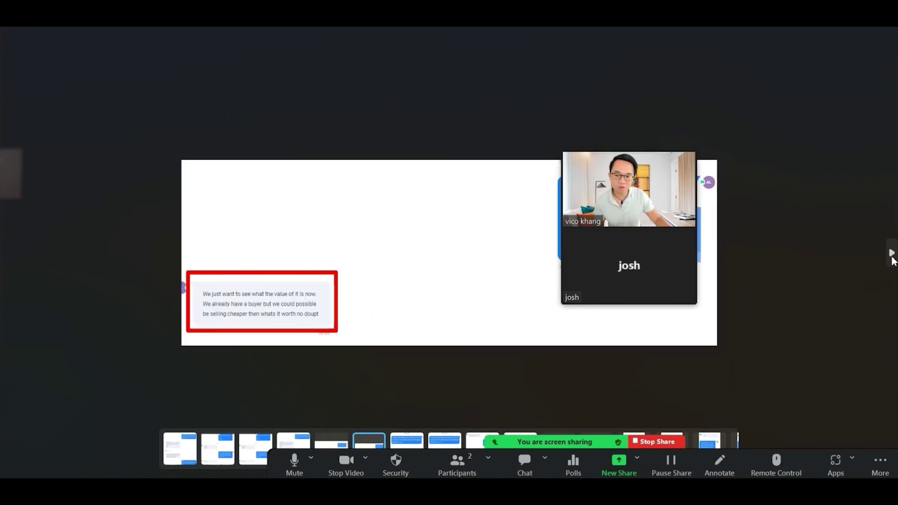
left_click(892, 257)
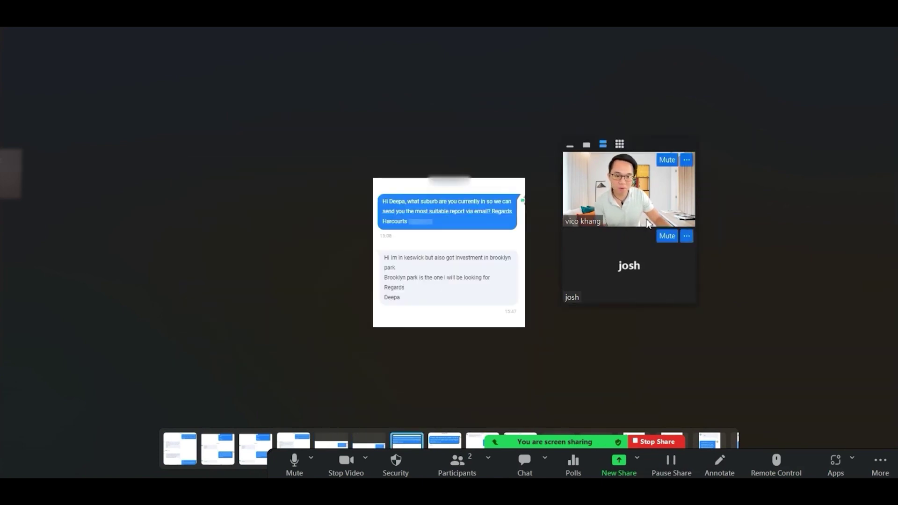
left_click_drag(652, 212, 741, 265)
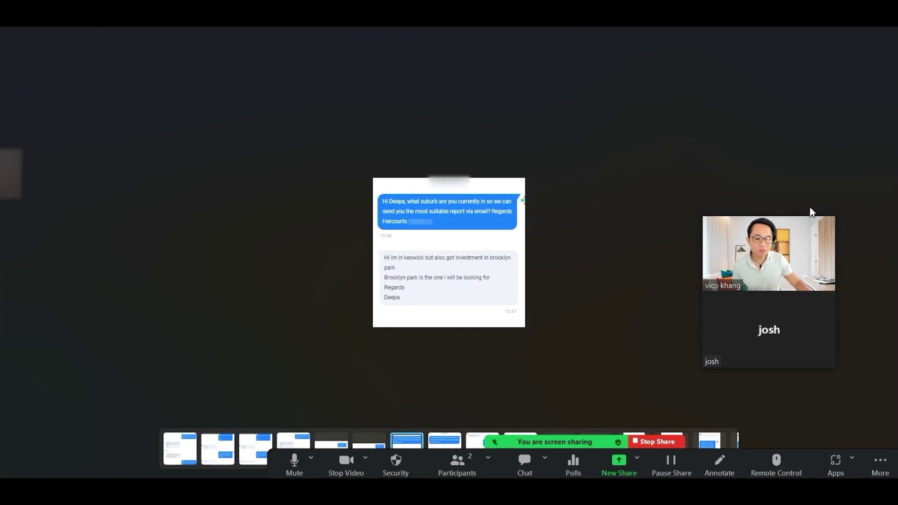
left_click(890, 256)
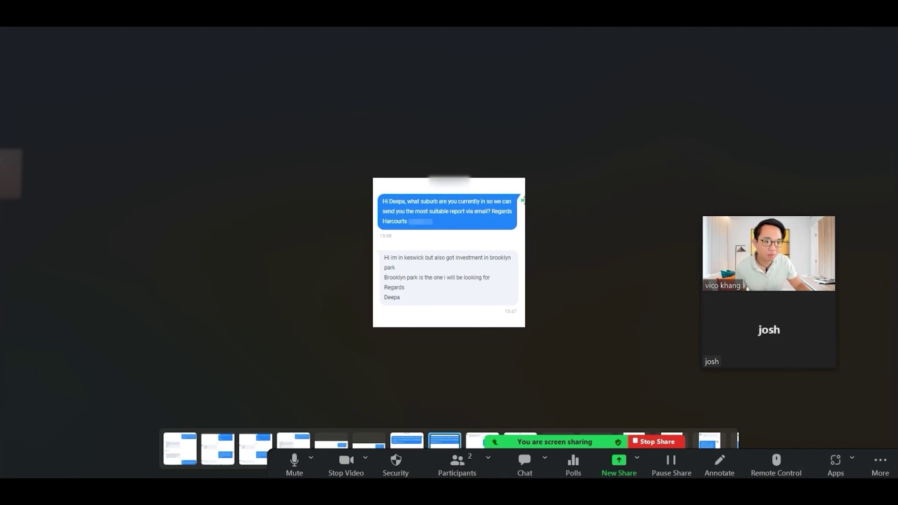
key("alt+F4")
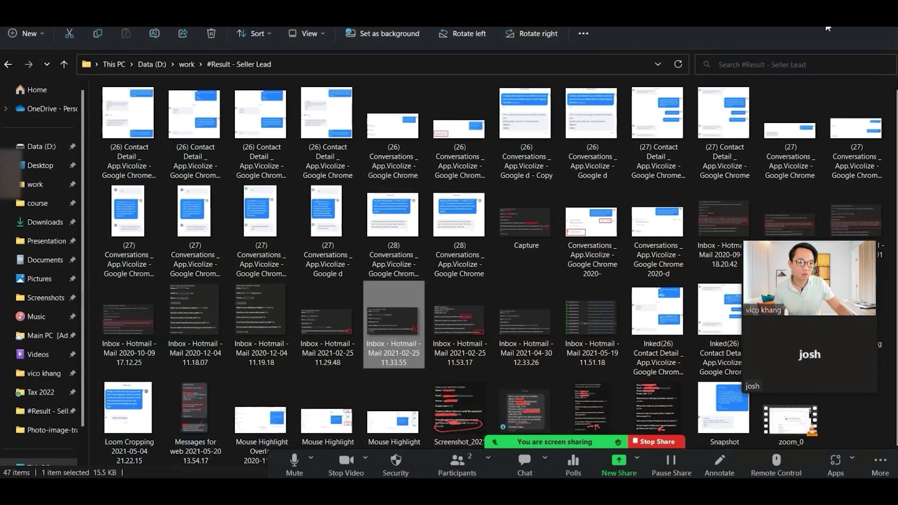
Back in Email 1, highlight the bracketed agency list and the {{user.email_signature}} line
key("alt+Tab")
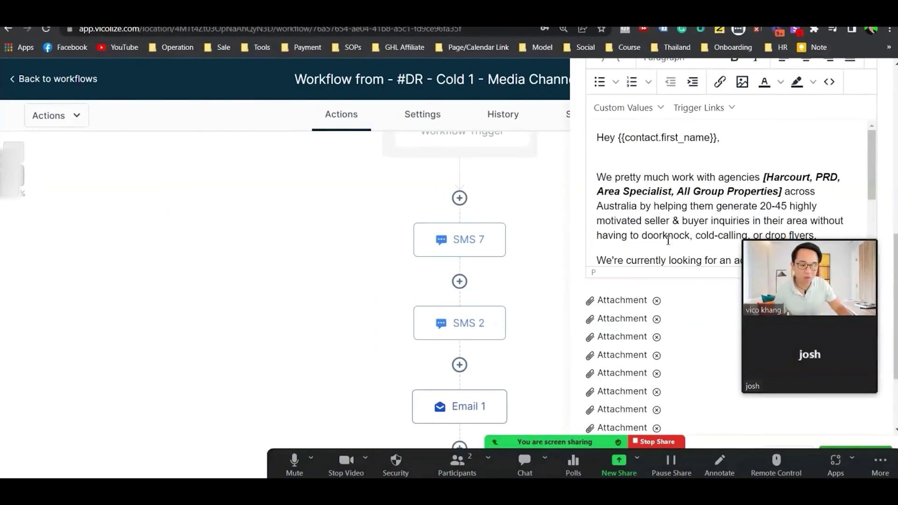
scroll(674, 232, "down", 3)
scroll(672, 229, "up", 3)
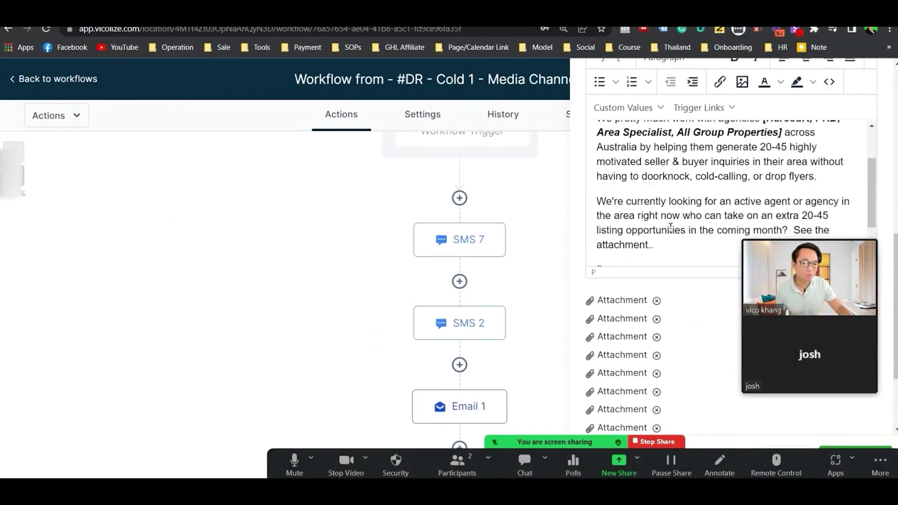
left_click_drag(778, 262, 153, 353)
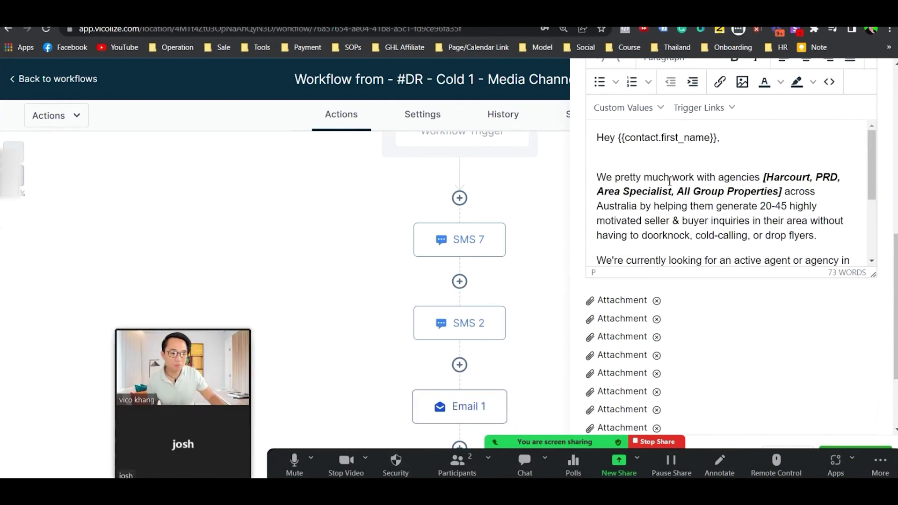
left_click_drag(755, 176, 787, 192)
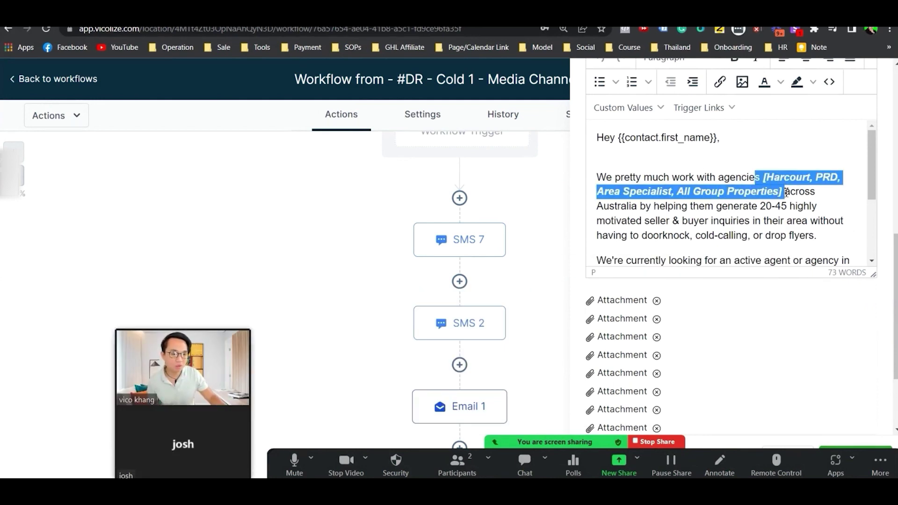
scroll(690, 167, "down", 1)
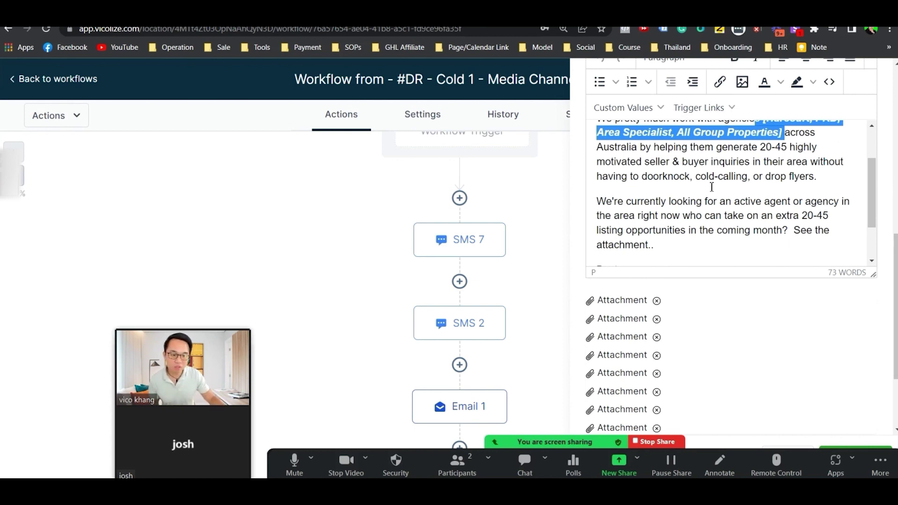
scroll(745, 246, "down", 2)
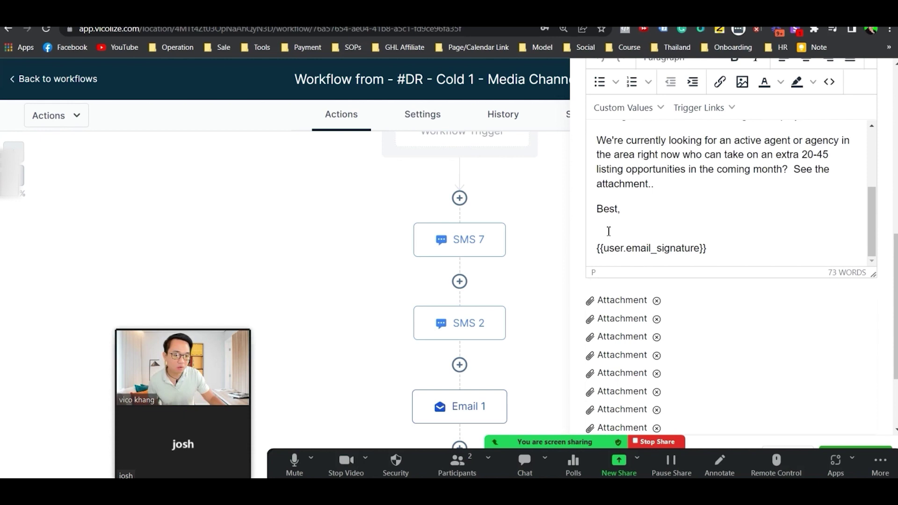
mouse_move(708, 248)
left_mouse_down()
mouse_move(661, 248)
mouse_move(571, 274)
left_mouse_up()
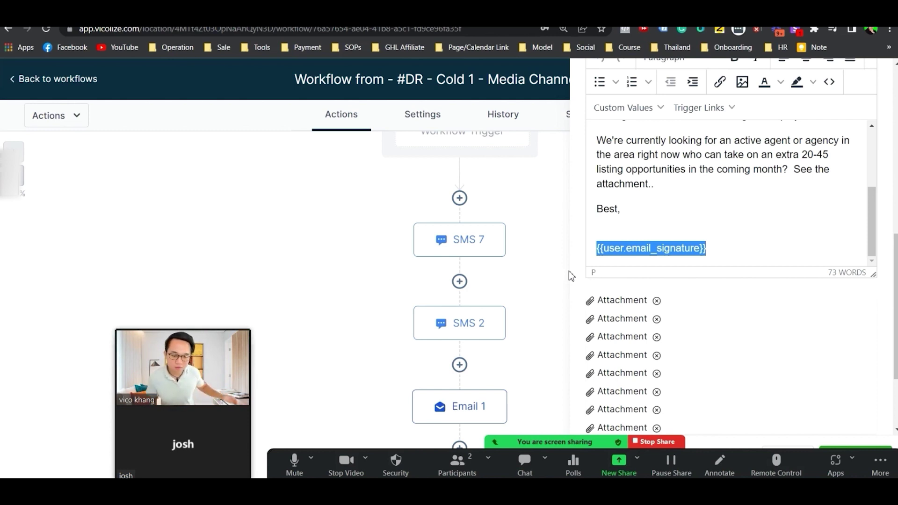
Close the Email 1 settings and look over the SMS 3 step
scroll(859, 137, "up", 10)
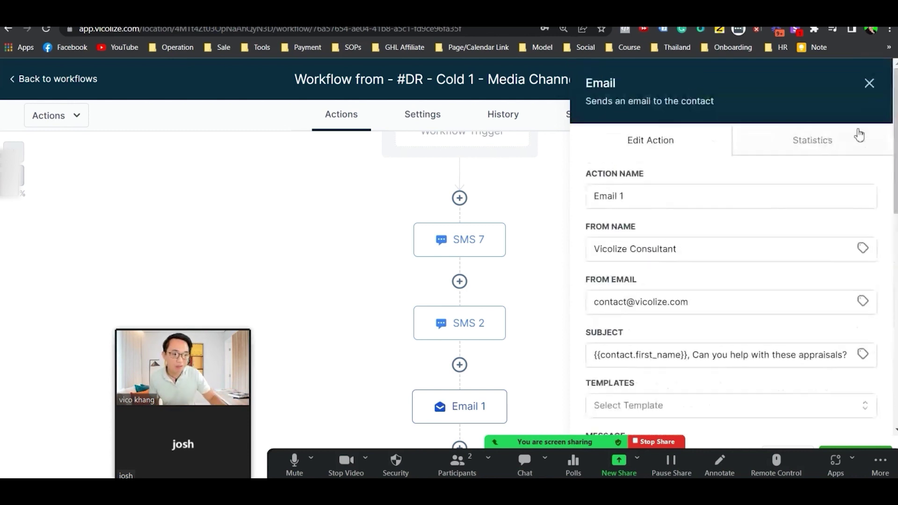
left_click(870, 84)
scroll(612, 301, "down", 4)
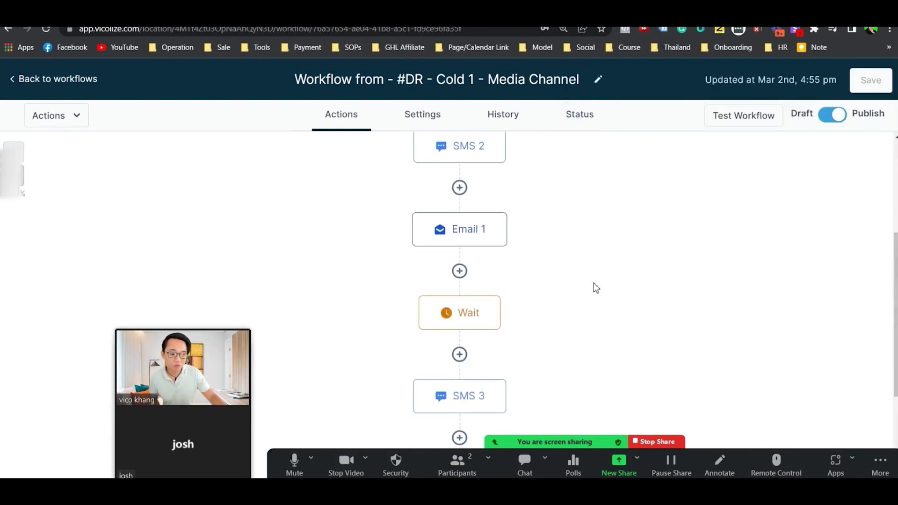
left_click(461, 395)
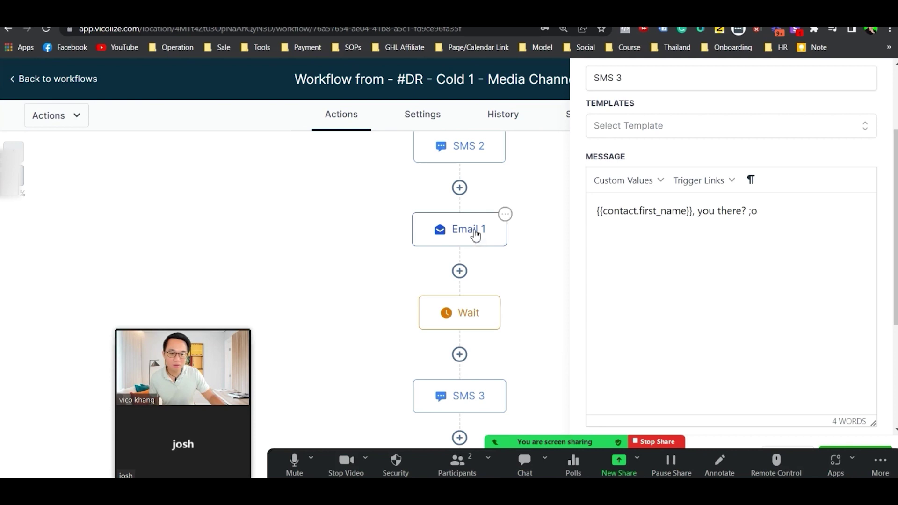
scroll(492, 290, "up", 1)
scroll(489, 281, "up", 3)
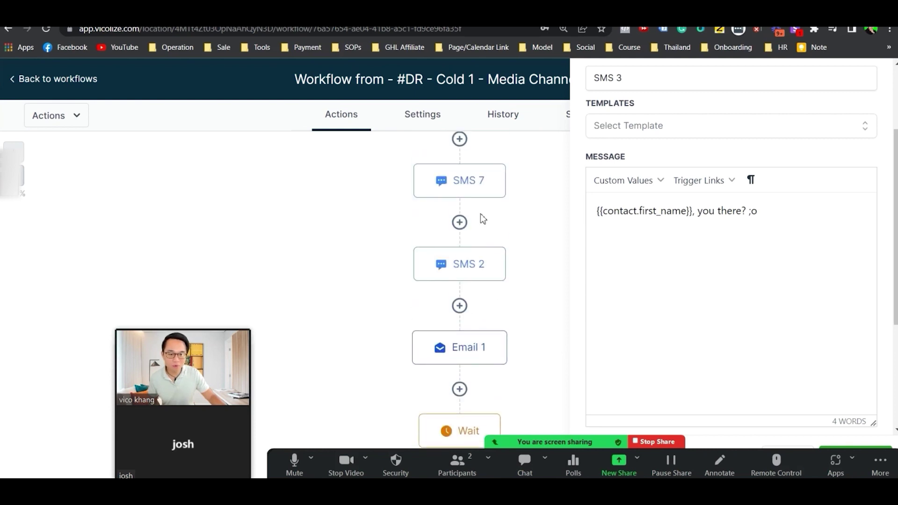
scroll(493, 327, "down", 3)
Check the Wait step's delay, then review SMS 3 again and close it
left_click(482, 318)
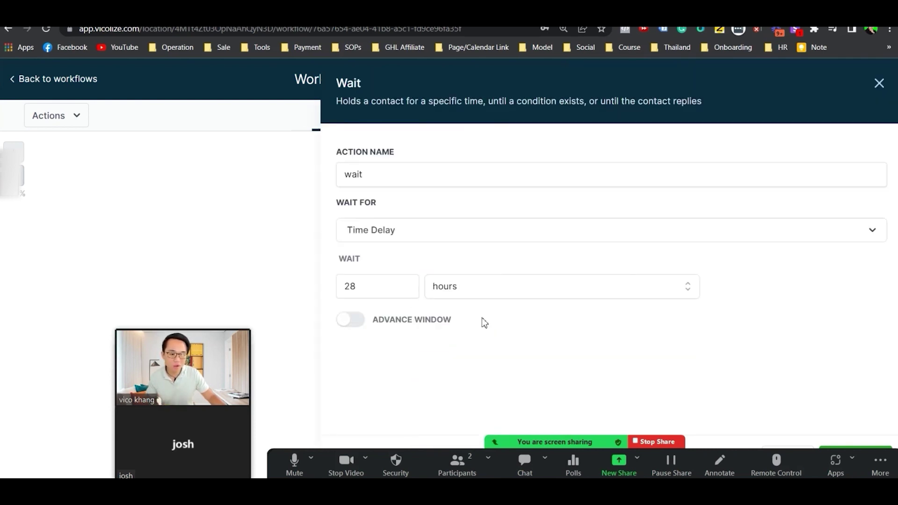
left_click(878, 95)
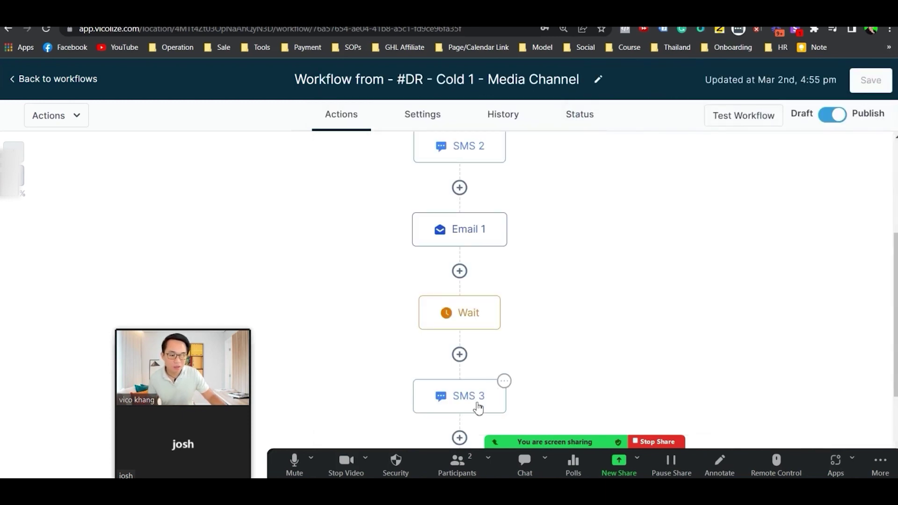
scroll(478, 408, "down", 1)
scroll(478, 408, "down", 2)
left_click(477, 346)
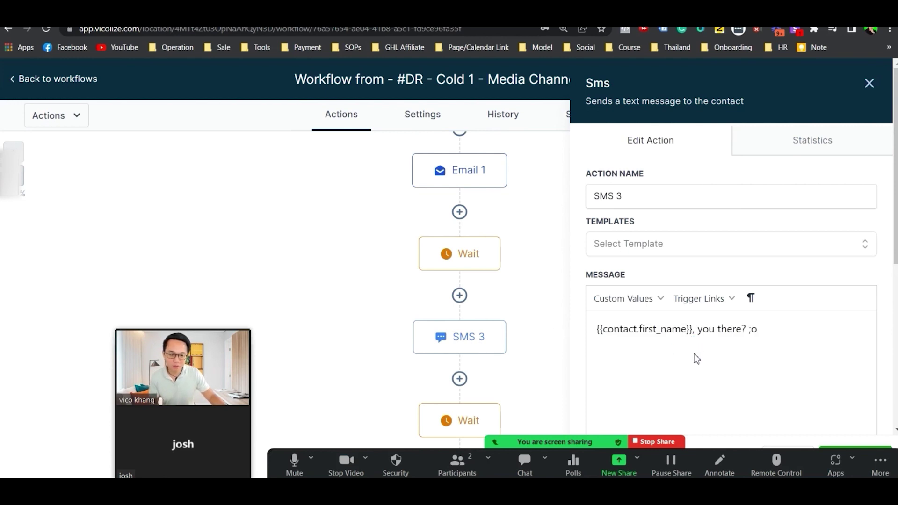
scroll(697, 359, "down", 1)
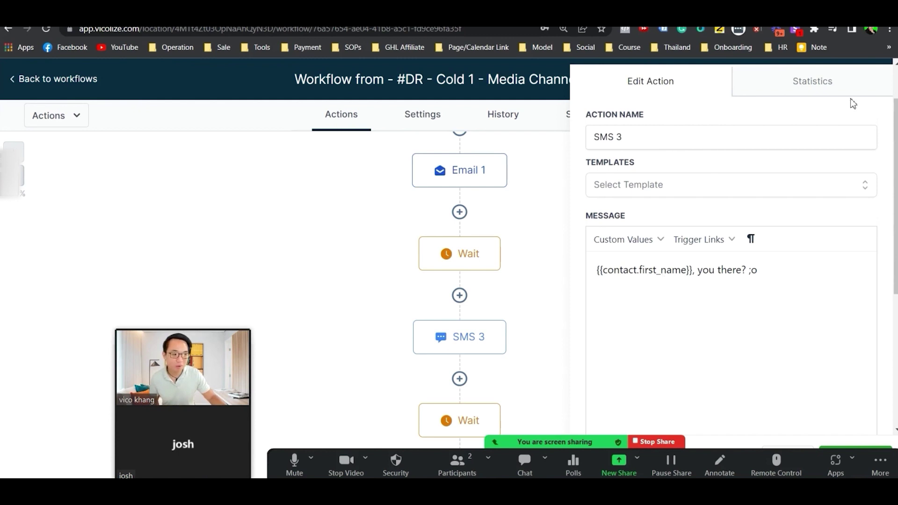
scroll(870, 240, "up", 1)
left_click(869, 83)
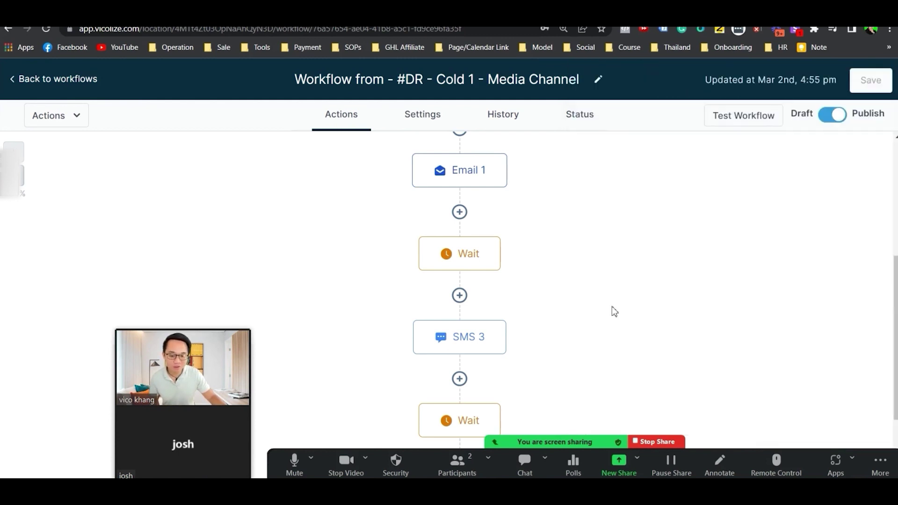
Glance at the SMS 4 step, then go back to the DR Campaign workflow list
scroll(570, 373, "down", 2)
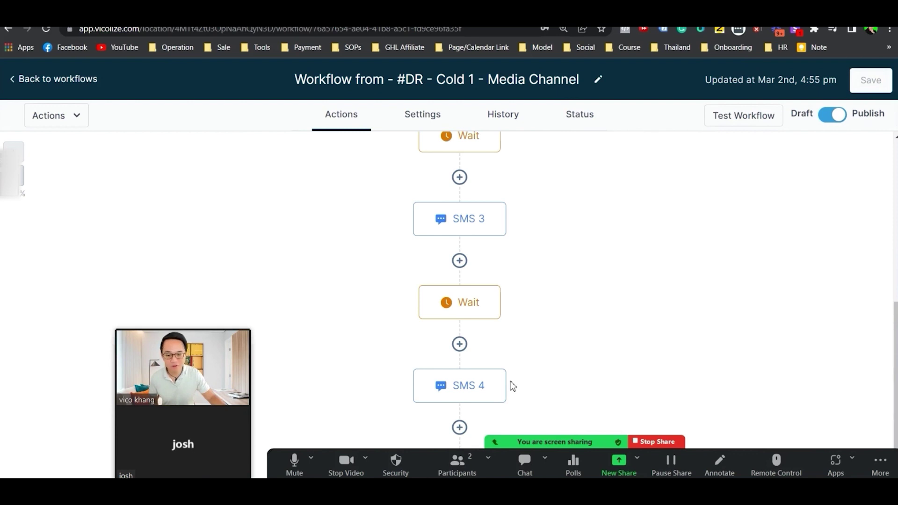
mouse_move(500, 391)
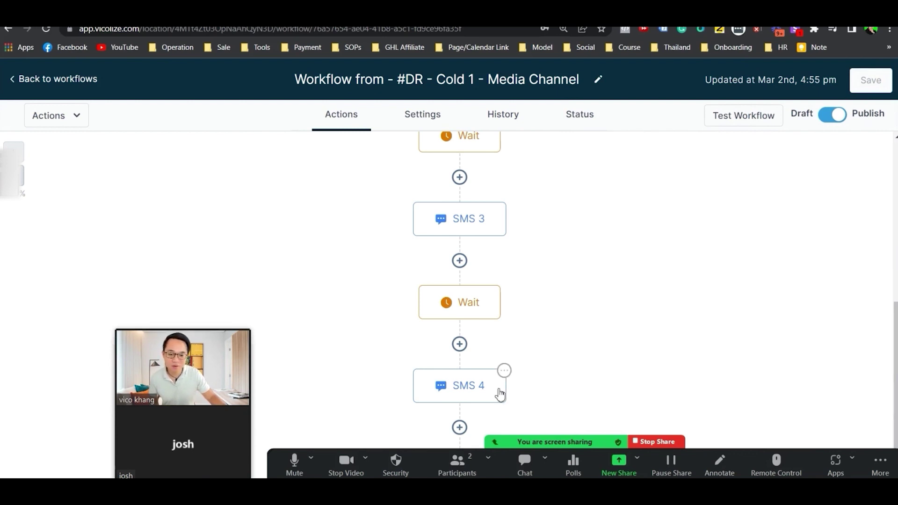
left_click(499, 392)
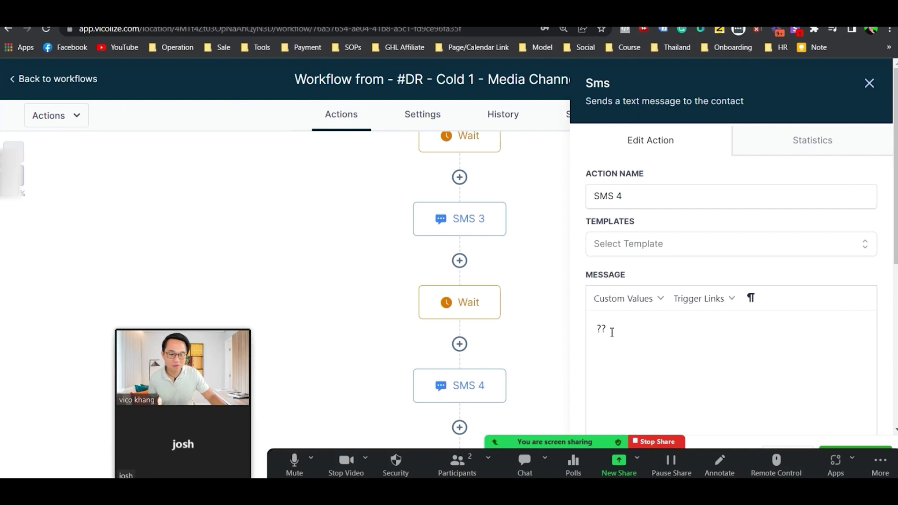
left_click(869, 83)
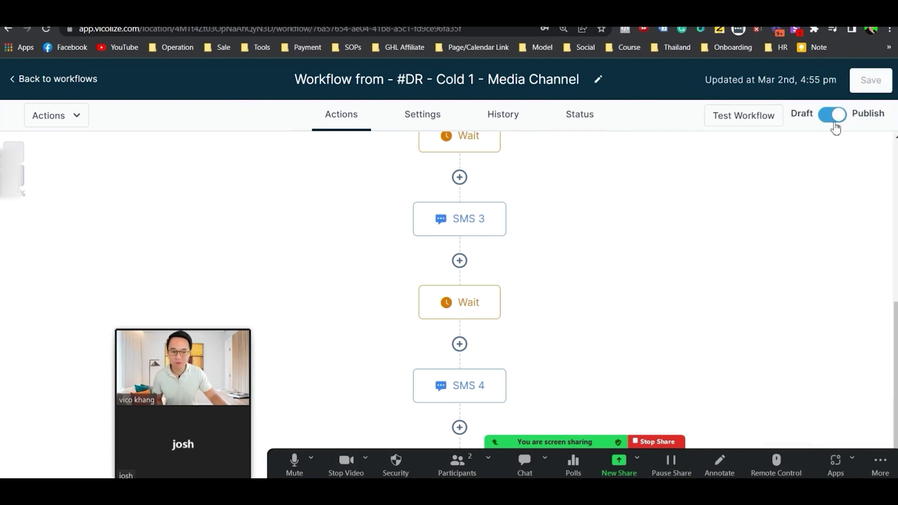
scroll(716, 155, "up", 5)
scroll(716, 156, "up", 2)
left_click(78, 79)
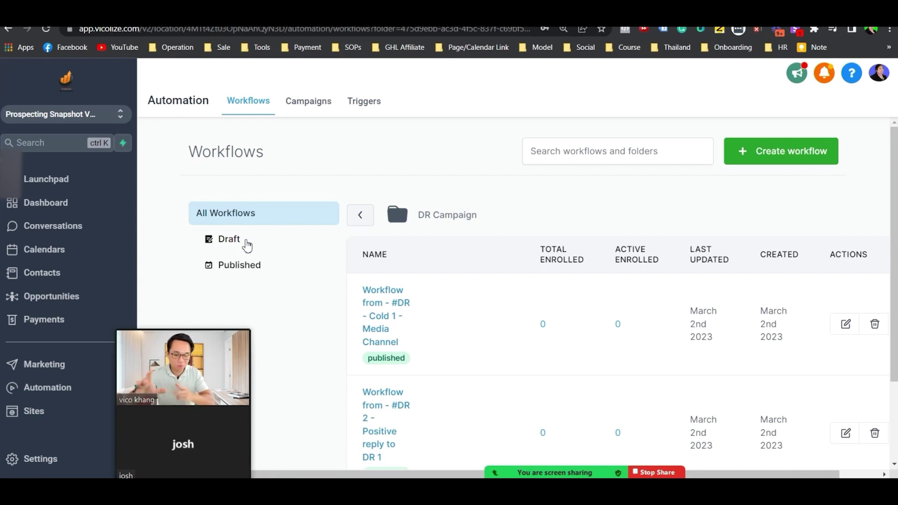
Open '#DR 2 - Positive reply to DR 1' and review its Customer Replied trigger filters
scroll(247, 245, "down", 2)
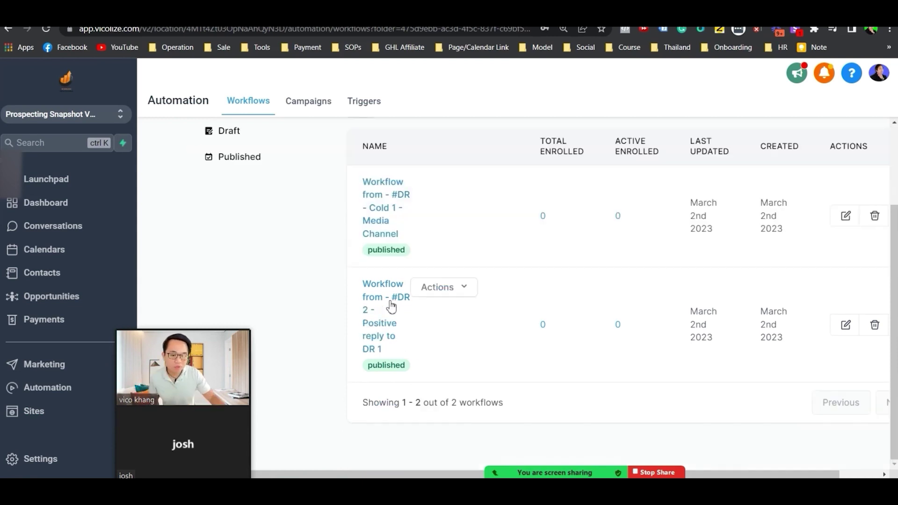
mouse_move(381, 308)
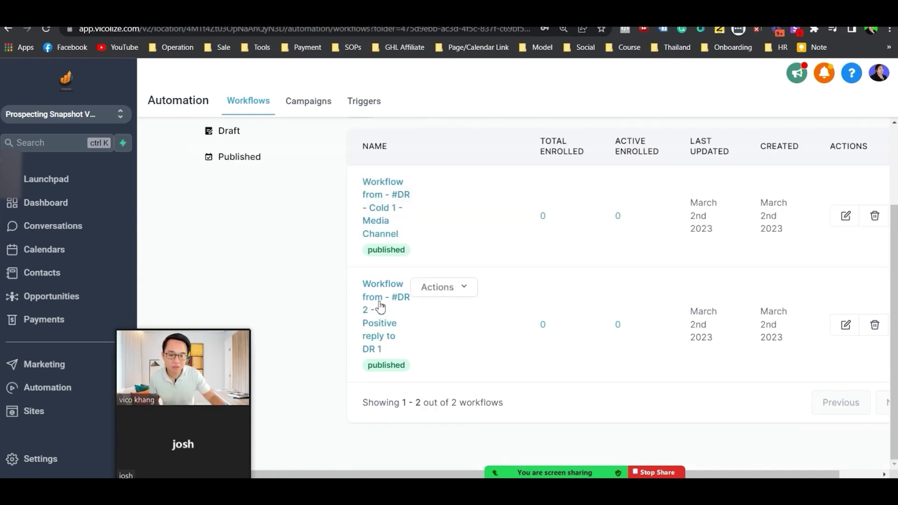
left_click(382, 308)
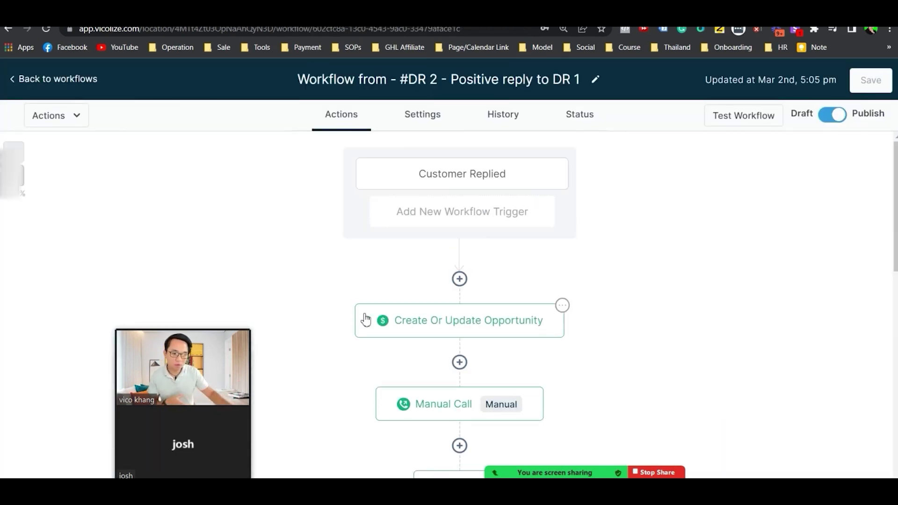
left_click(484, 180)
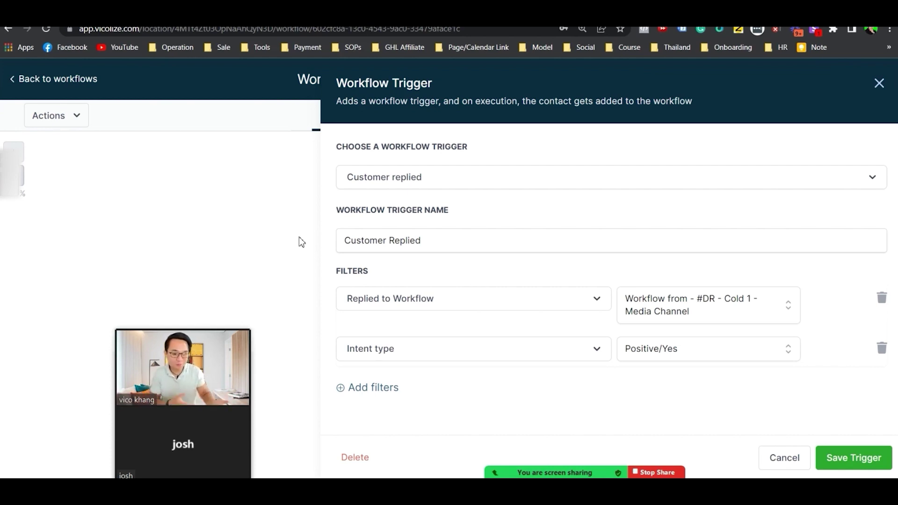
left_click(879, 83)
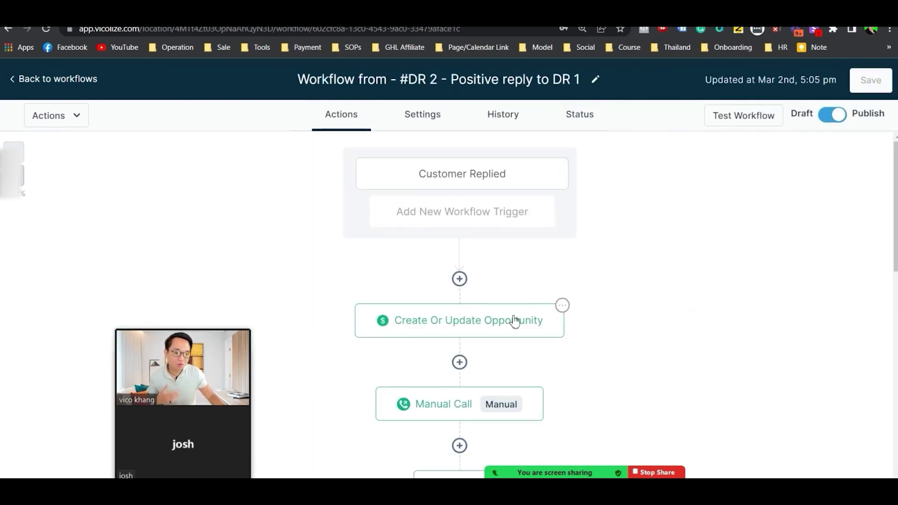
Review the opportunity step's pipeline, Positive Reply stage and source, then open the Manual Call step
scroll(515, 313, "down", 1)
scroll(514, 309, "up", 1)
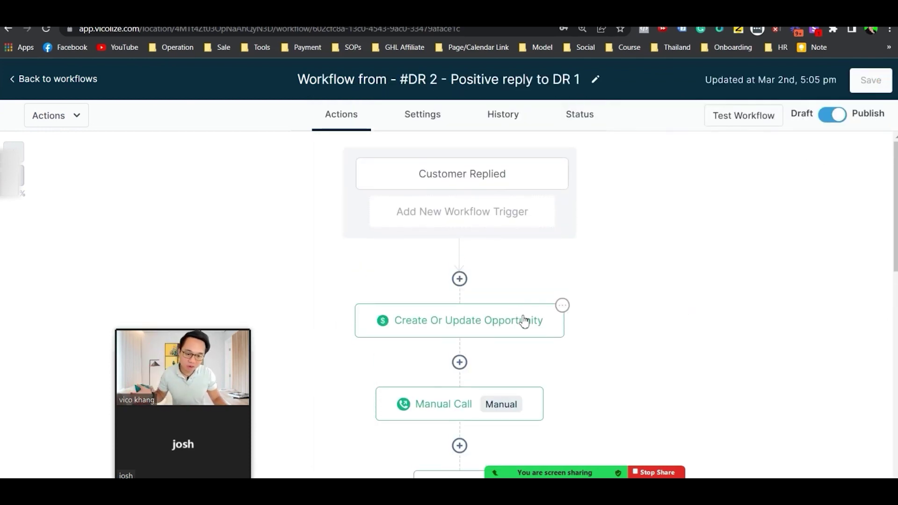
left_click(524, 321)
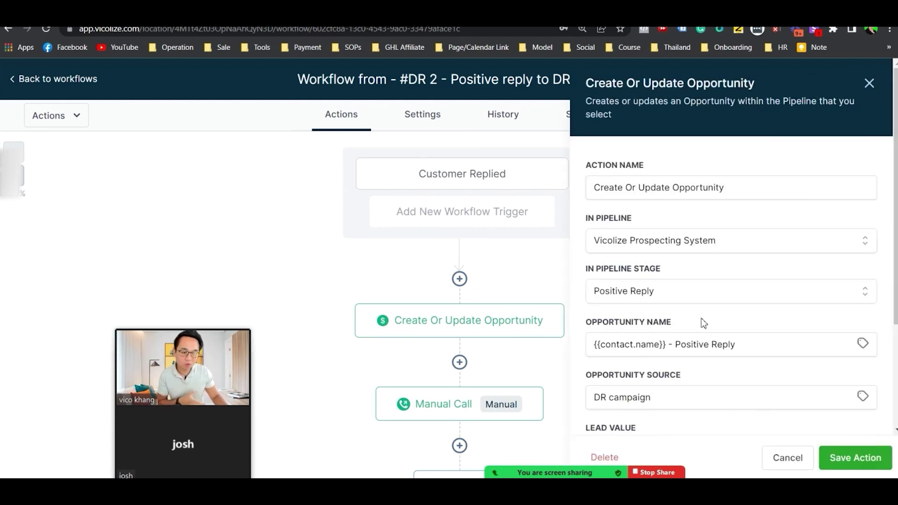
scroll(701, 321, "down", 3)
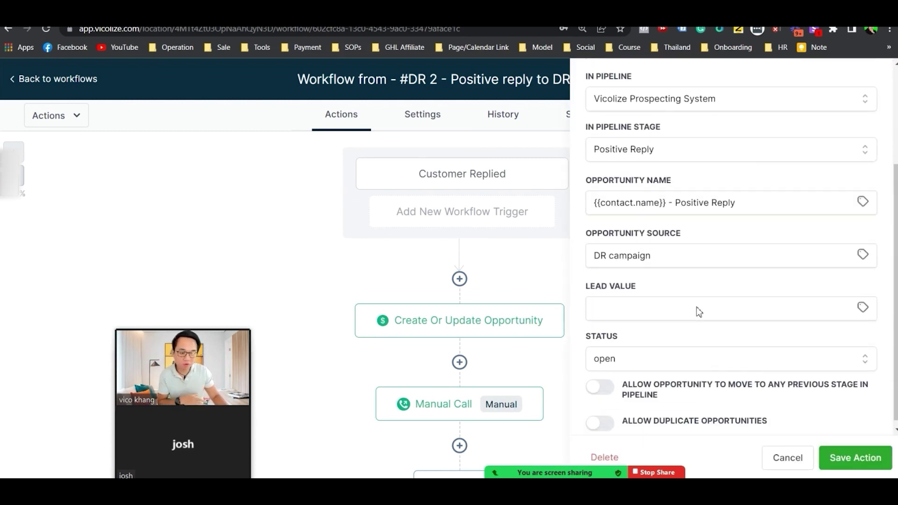
scroll(697, 309, "up", 3)
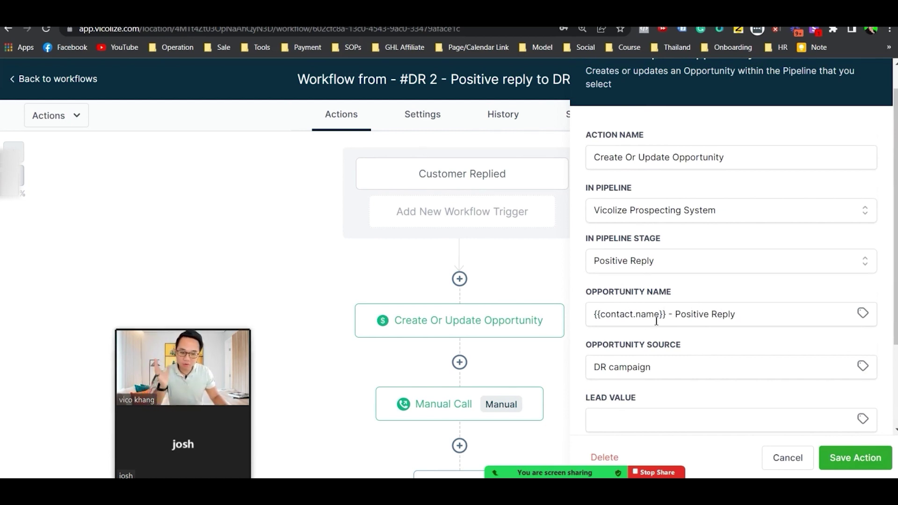
scroll(688, 337, "down", 3)
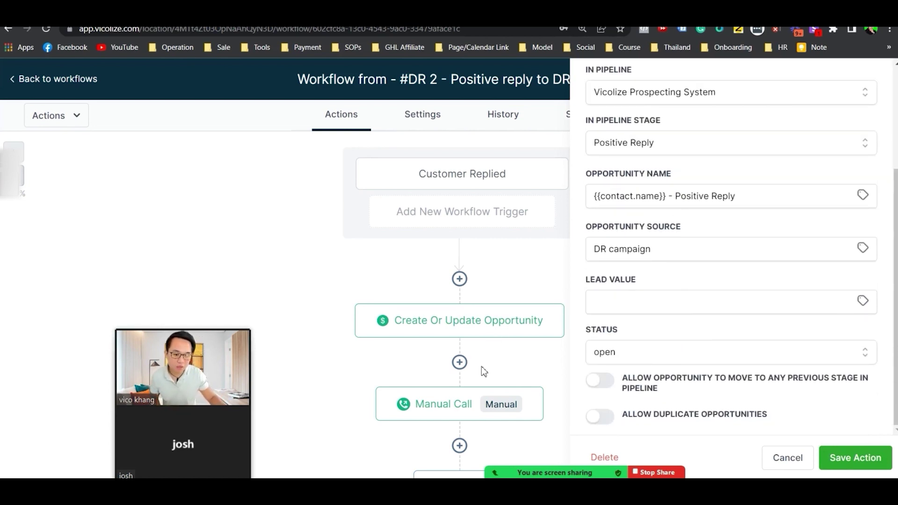
left_click(469, 403)
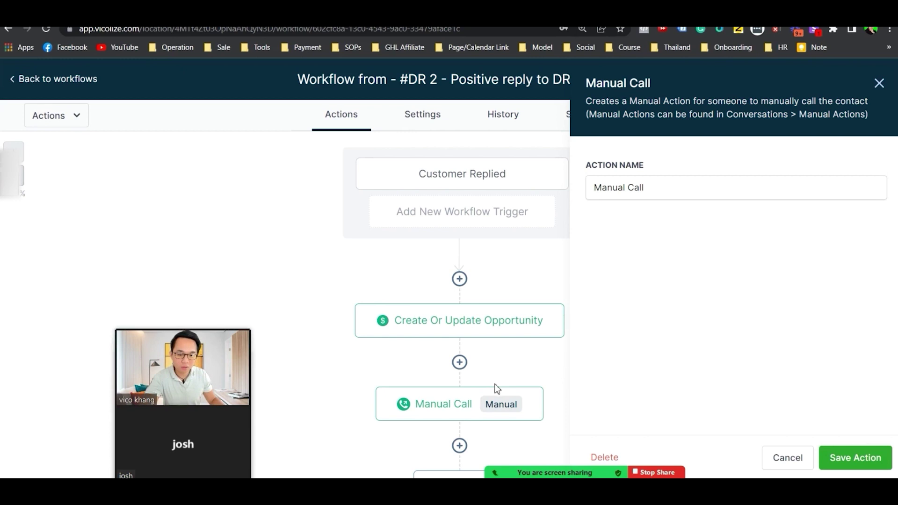
Open SMS 3, whose message suggests tomorrow 1 pm to discuss further
scroll(494, 385, "down", 3)
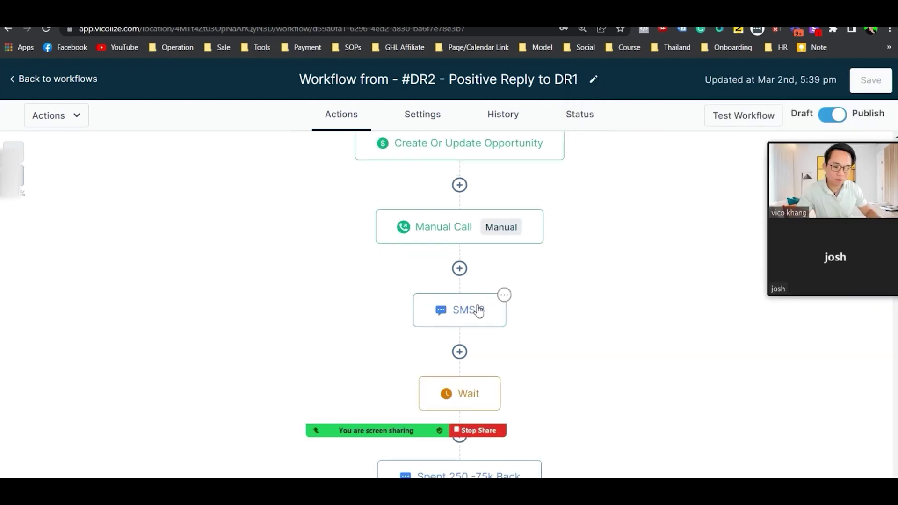
left_click(479, 311)
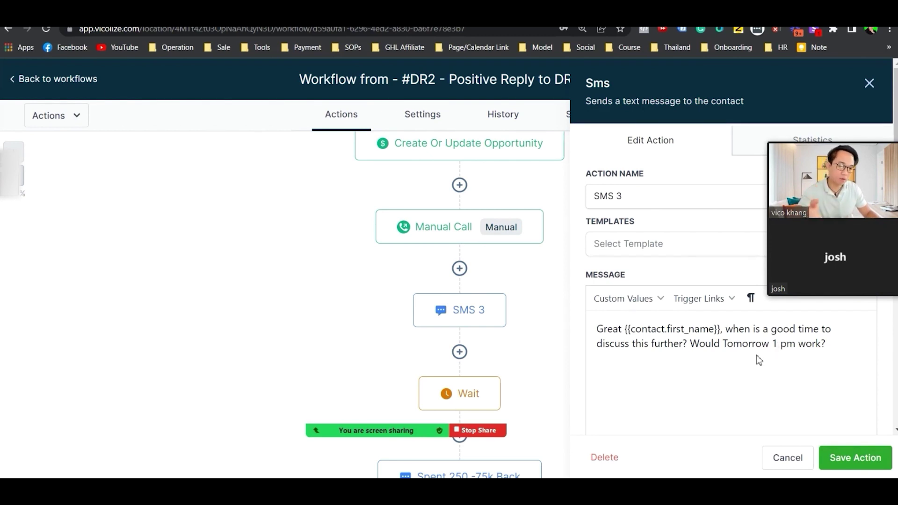
Open and read the Spent 250 -75k Back message step
scroll(757, 354, "down", 2)
scroll(763, 353, "up", 1)
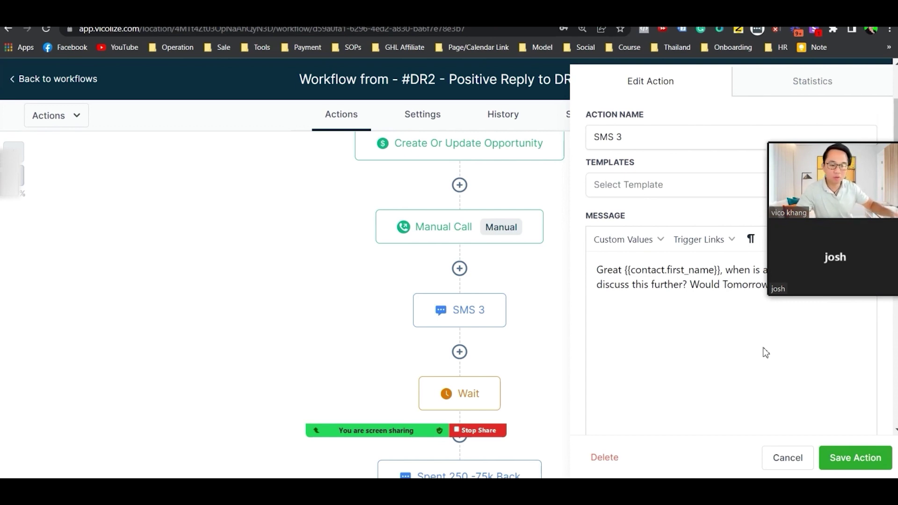
left_click_drag(862, 256, 189, 142)
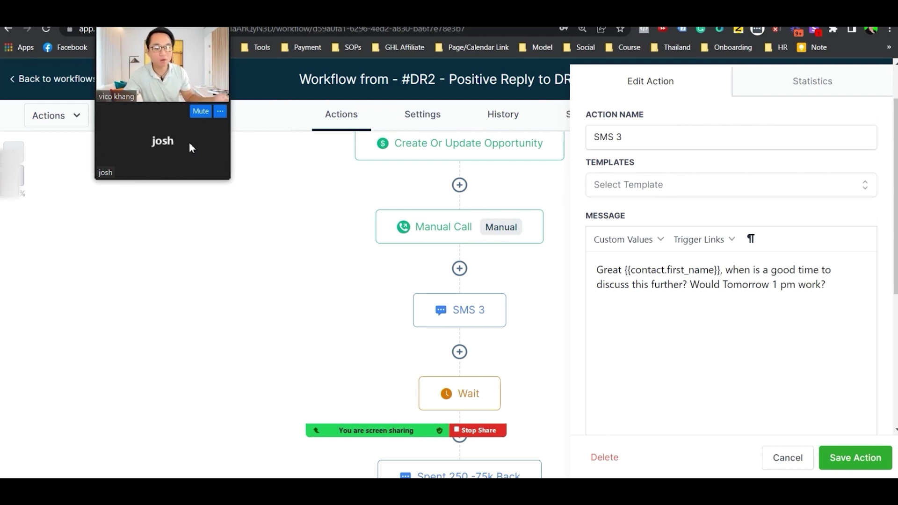
scroll(371, 303, "down", 4)
left_click(440, 313)
scroll(323, 331, "down", 5)
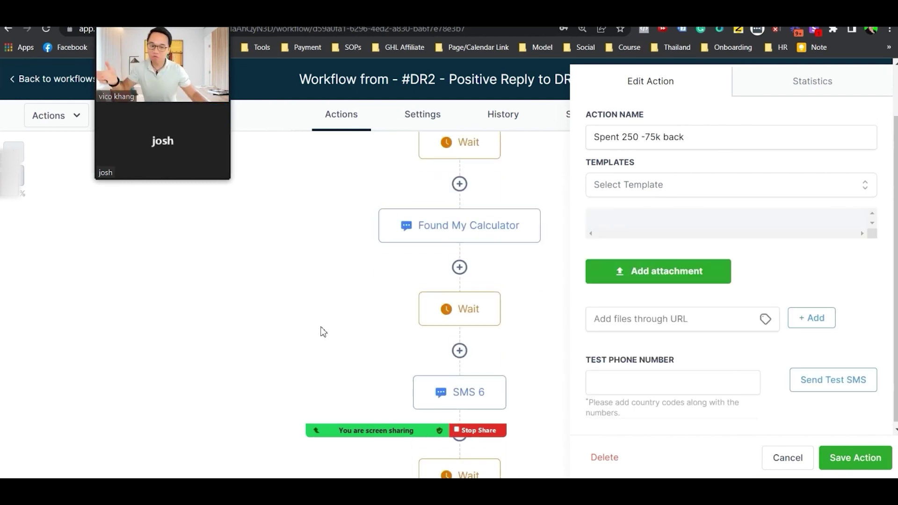
scroll(323, 331, "down", 10)
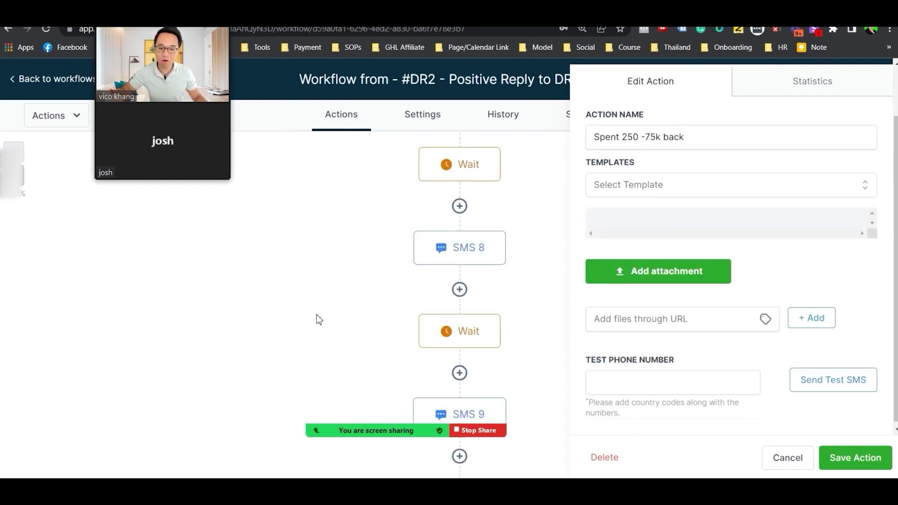
scroll(318, 319, "up", 1)
scroll(319, 318, "down", 1)
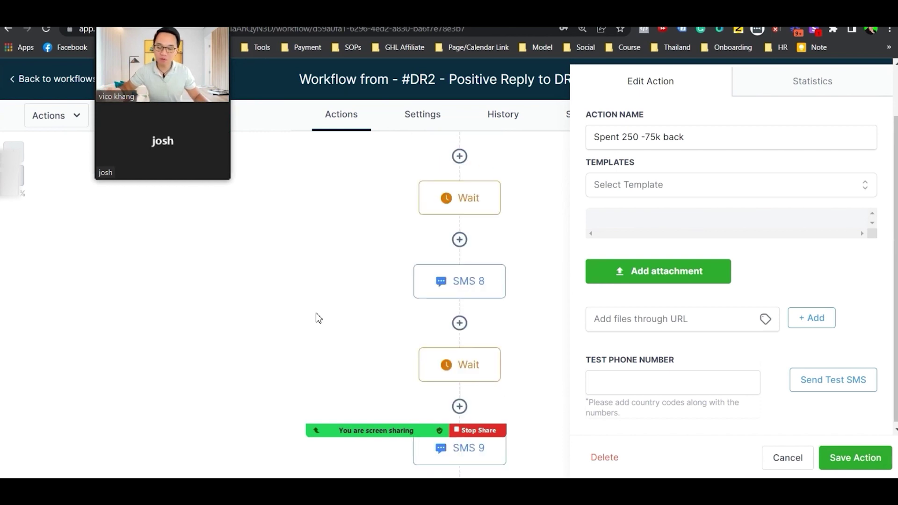
scroll(318, 318, "up", 2)
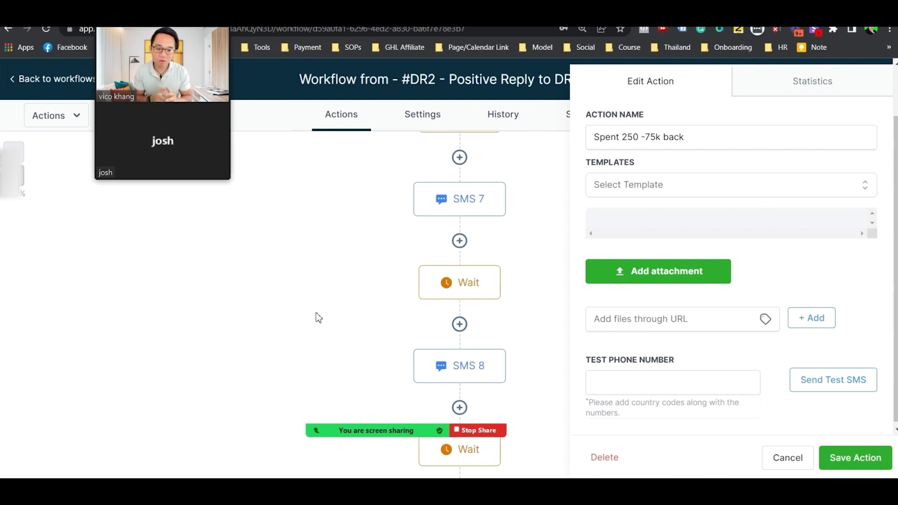
Look at SMS 7 and SMS 8, then open the Found My Calculator message citing 30,000% ROI
left_click(452, 205)
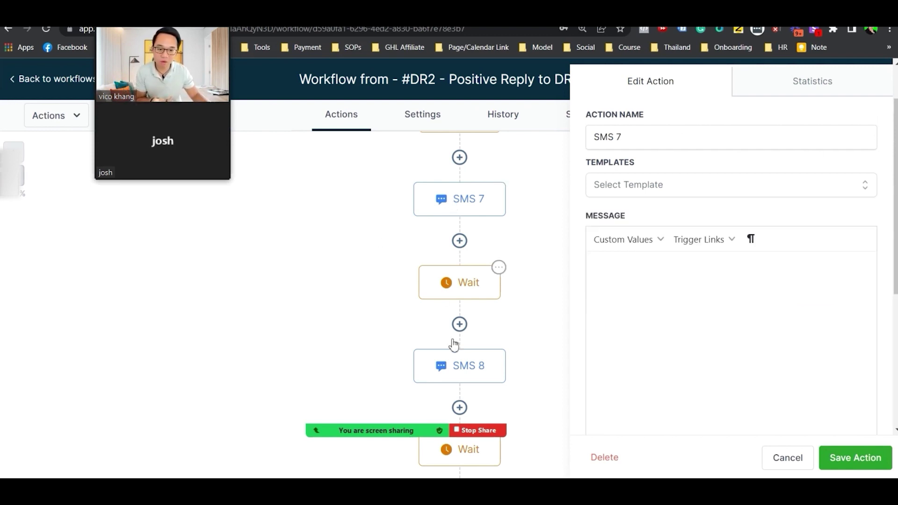
left_click(468, 364)
scroll(463, 345, "up", 4)
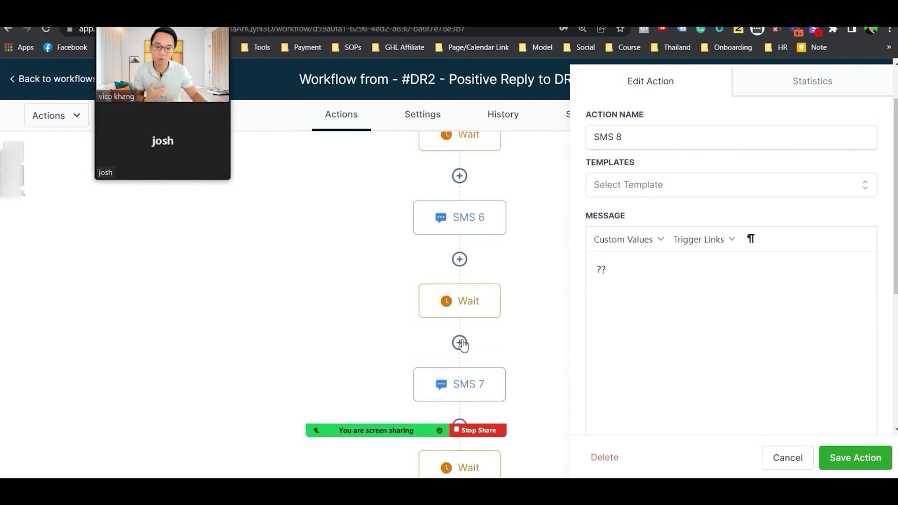
scroll(468, 323, "up", 5)
left_click(476, 282)
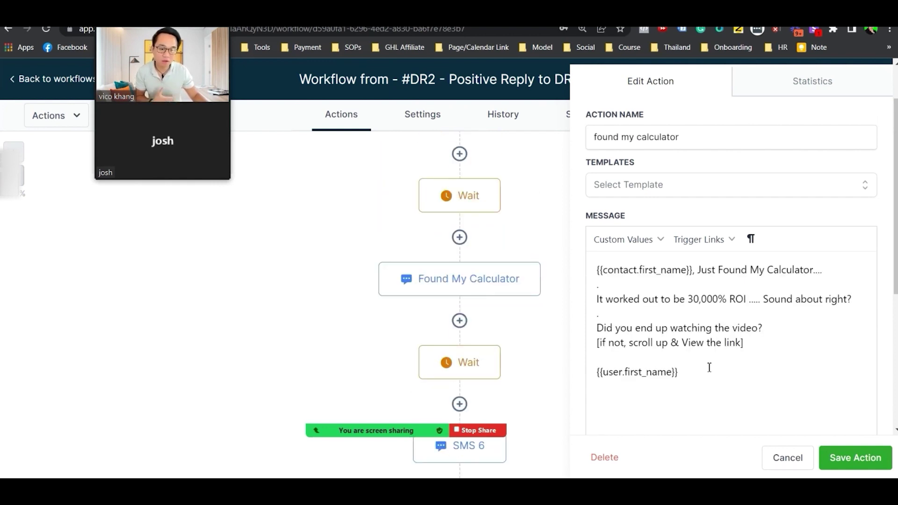
Open Email 24 and review its From Name, From Email, Subject and Message fields
scroll(710, 355, "up", 2)
scroll(474, 257, "up", 3)
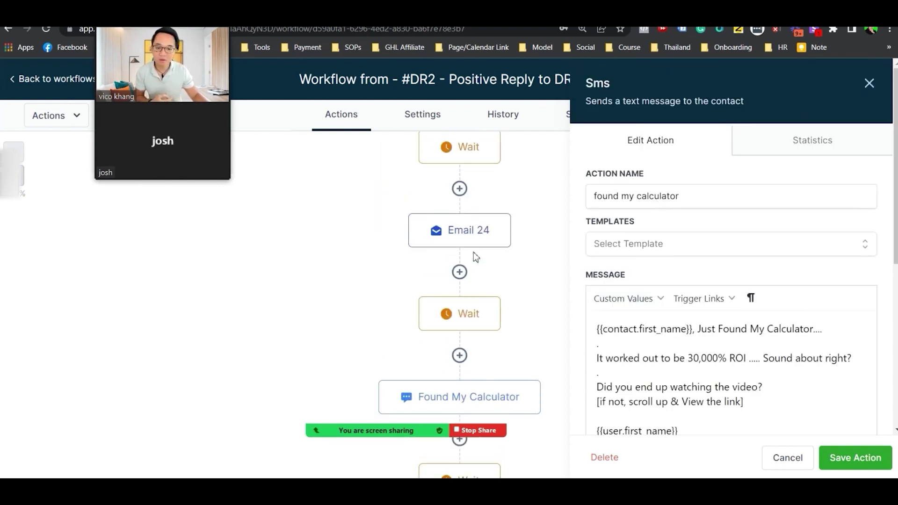
left_click(473, 241)
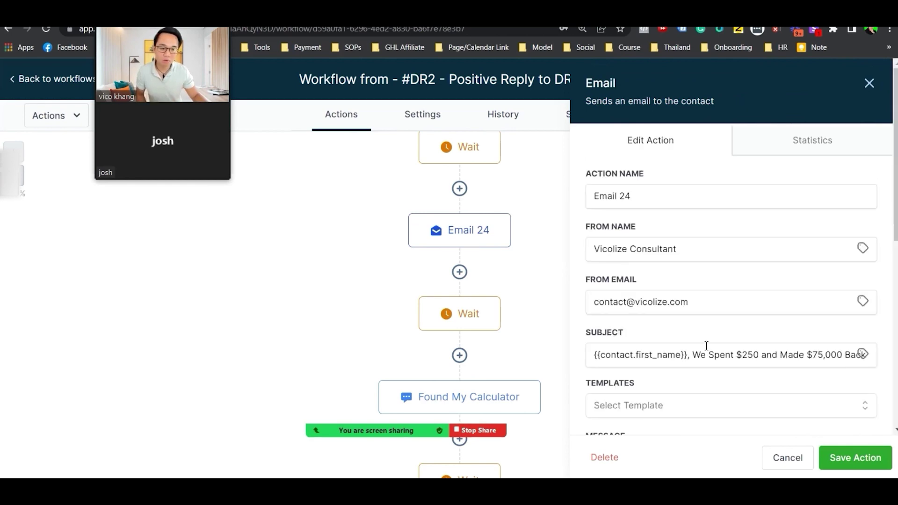
scroll(707, 346, "down", 3)
scroll(697, 339, "down", 3)
scroll(697, 328, "up", 6)
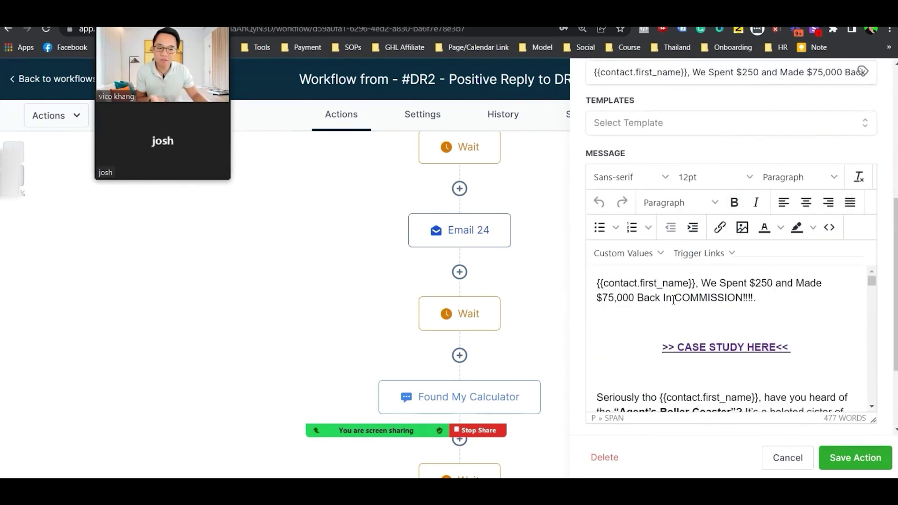
scroll(355, 308, "up", 3)
scroll(319, 321, "up", 3)
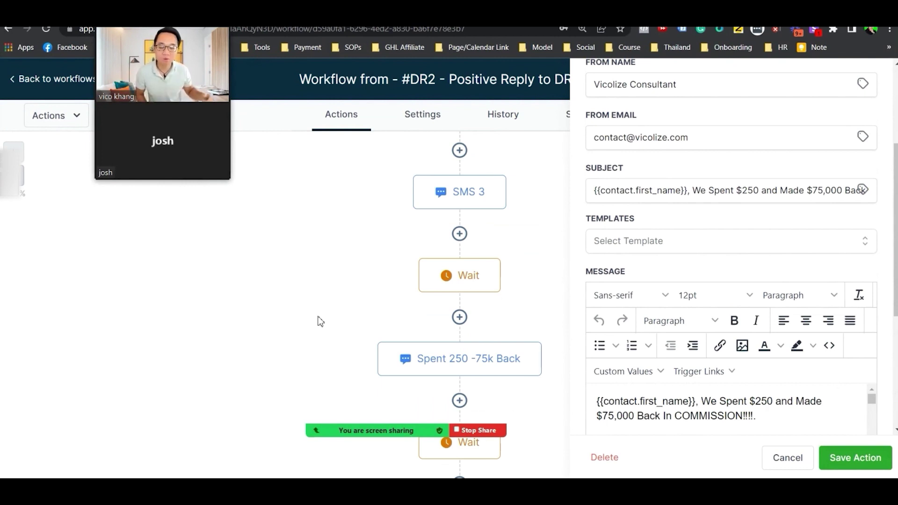
scroll(372, 361, "up", 5)
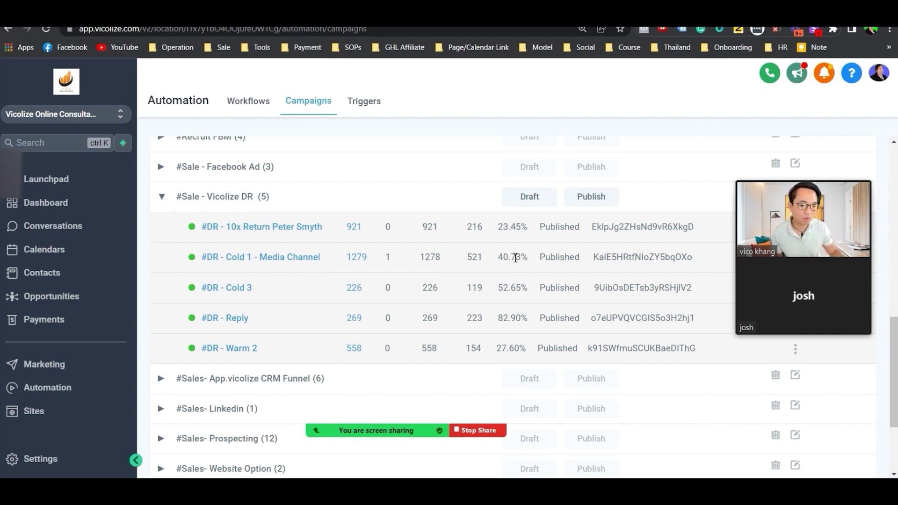
Highlight Cold 1 - Media Channel's 40.73% and DR - Reply's 82.90% reply rates
left_click_drag(500, 258, 530, 262)
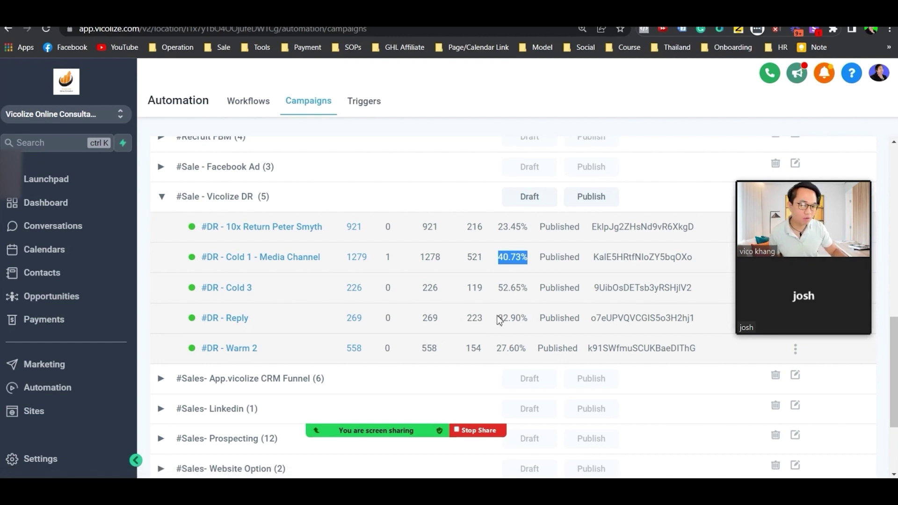
left_click_drag(498, 319, 518, 320)
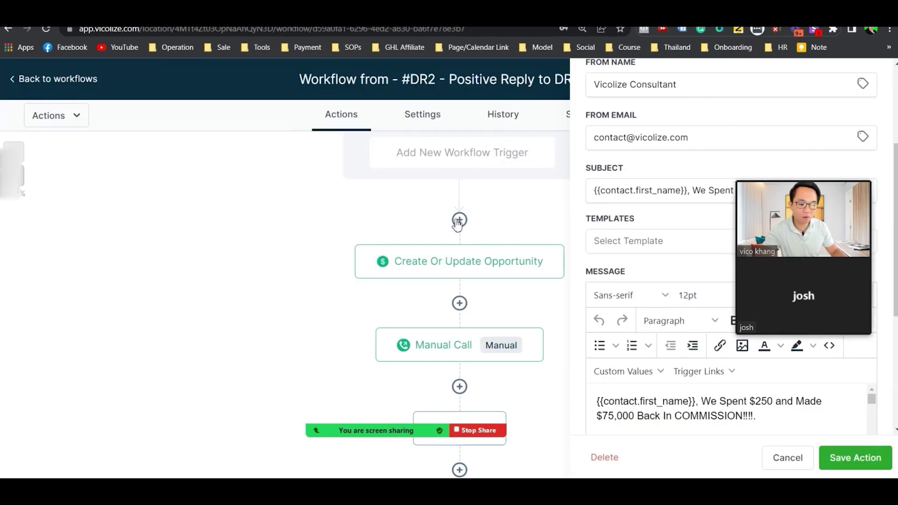
Save the email step and the #DR2 - Positive Reply to DR1 workflow
left_click(854, 457)
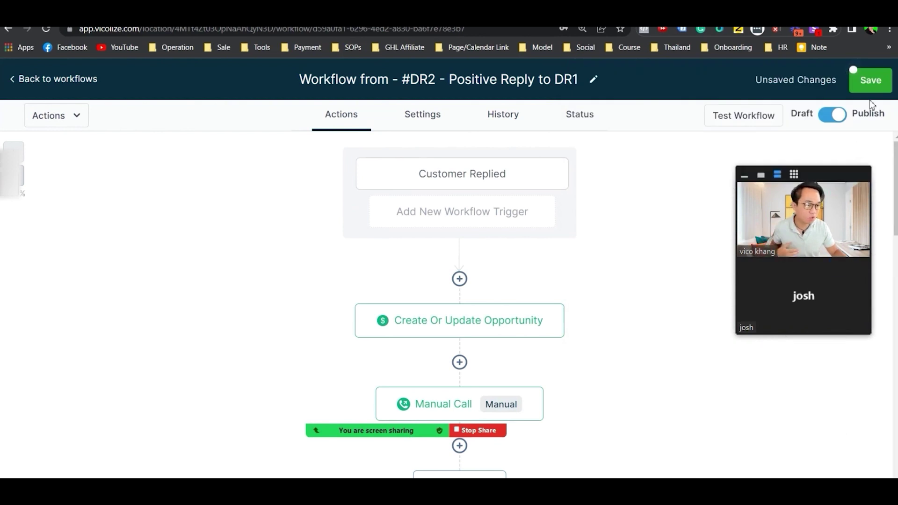
left_click(870, 80)
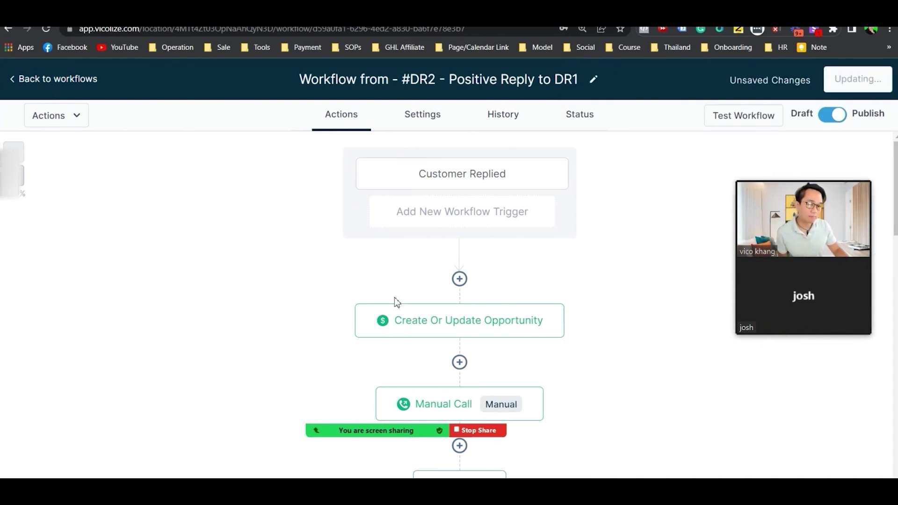
scroll(419, 333, "down", 3)
scroll(419, 329, "down", 6)
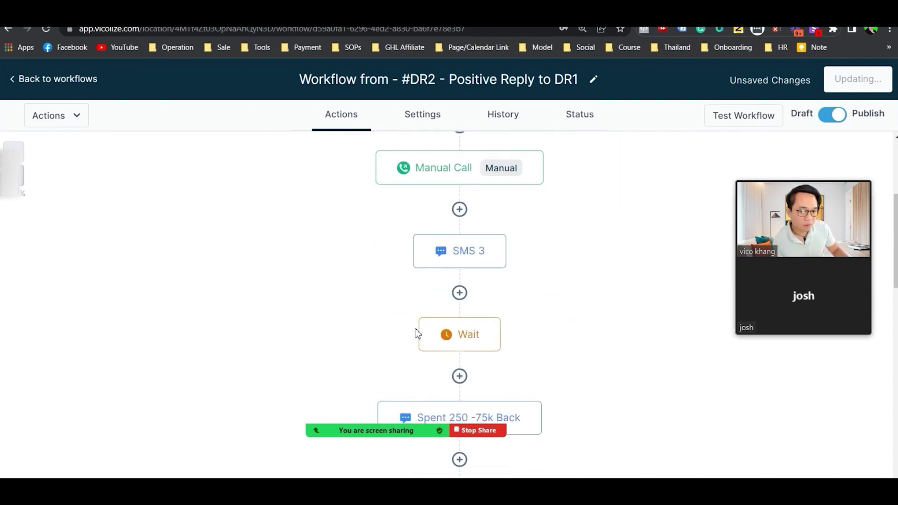
scroll(416, 332, "down", 2)
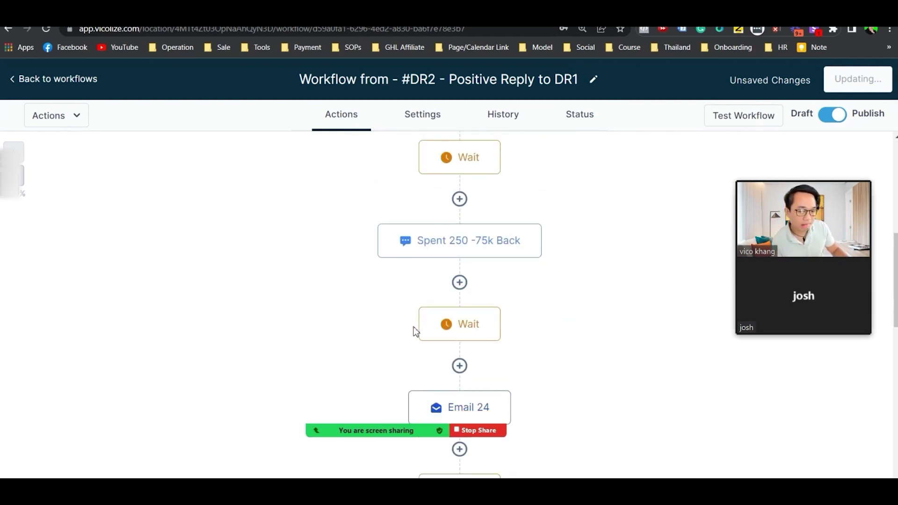
Open the Spent 250 -75k Back SMS step and close it without changes
scroll(416, 331, "up", 2)
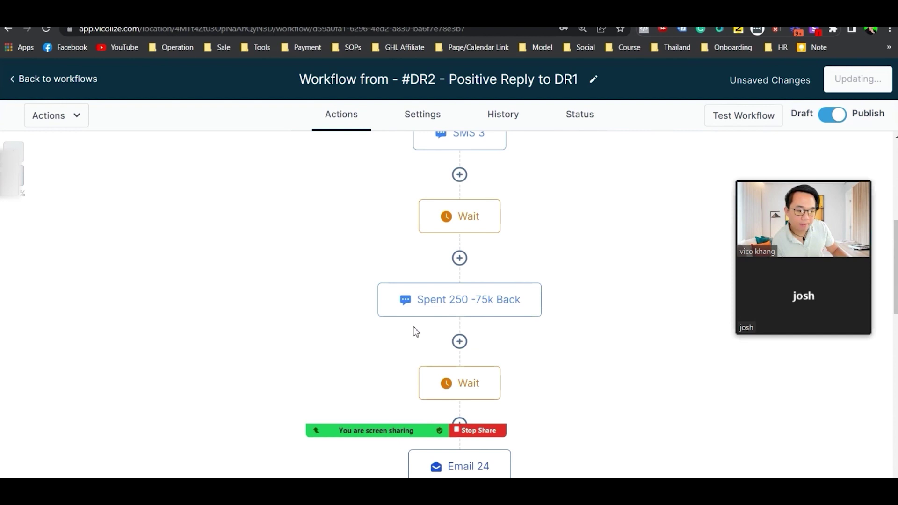
scroll(415, 330, "up", 2)
left_click(457, 356)
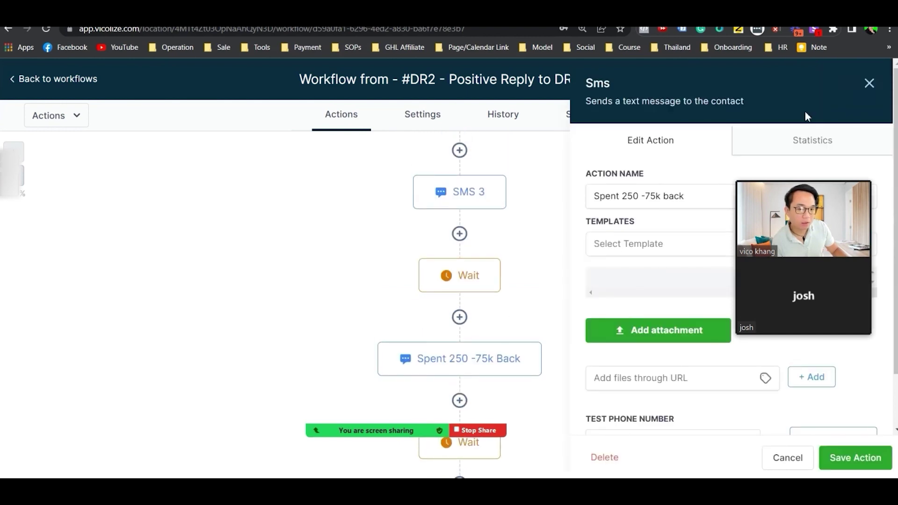
left_click(866, 83)
In workflow Settings, select the default sender name 'Vicolize Consultant' and bring up its Custom Values
left_click(427, 122)
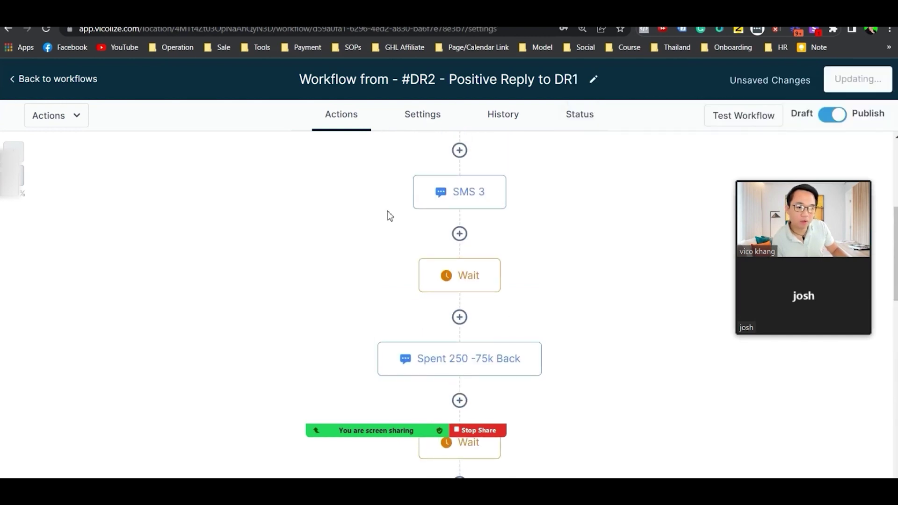
scroll(351, 333, "down", 5)
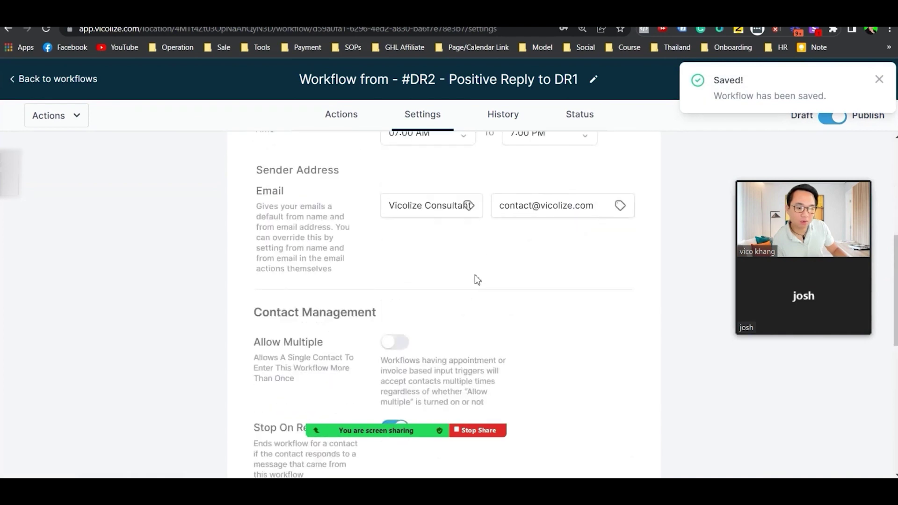
scroll(449, 272, "up", 2)
triple_click(418, 264)
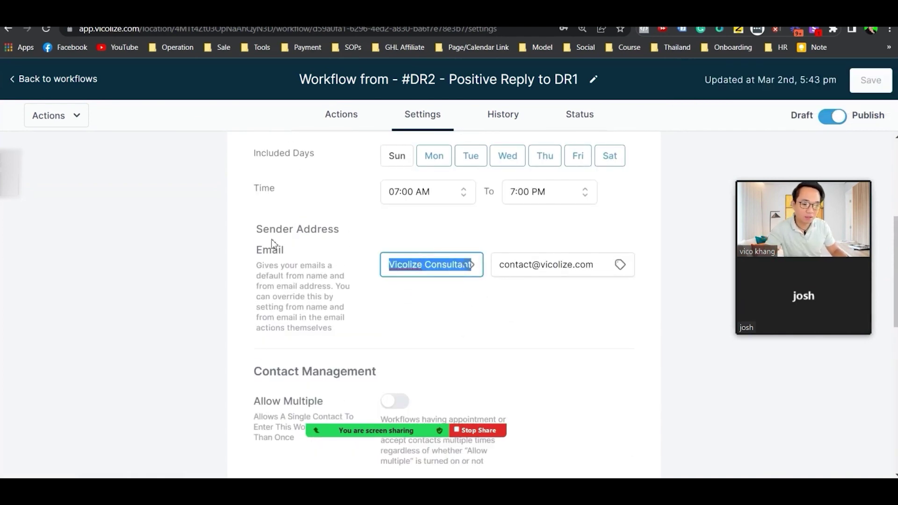
left_click_drag(262, 230, 322, 231)
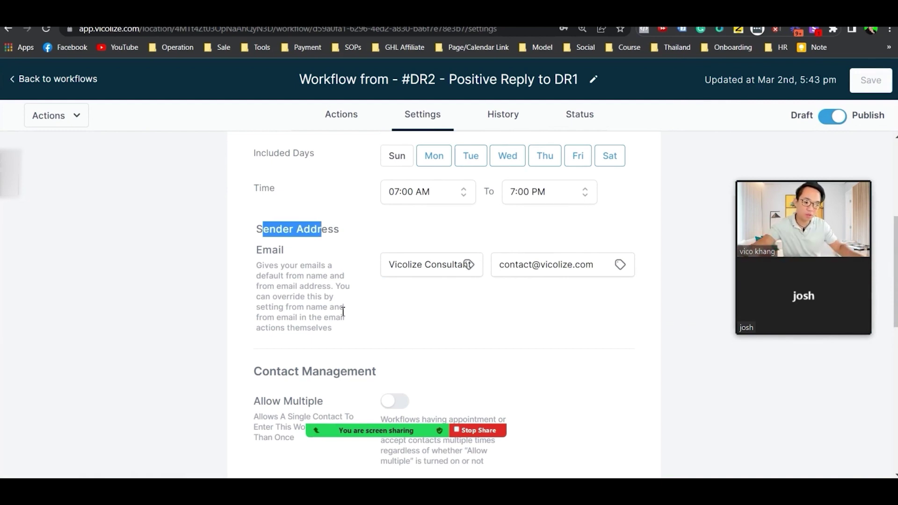
scroll(482, 285, "up", 1)
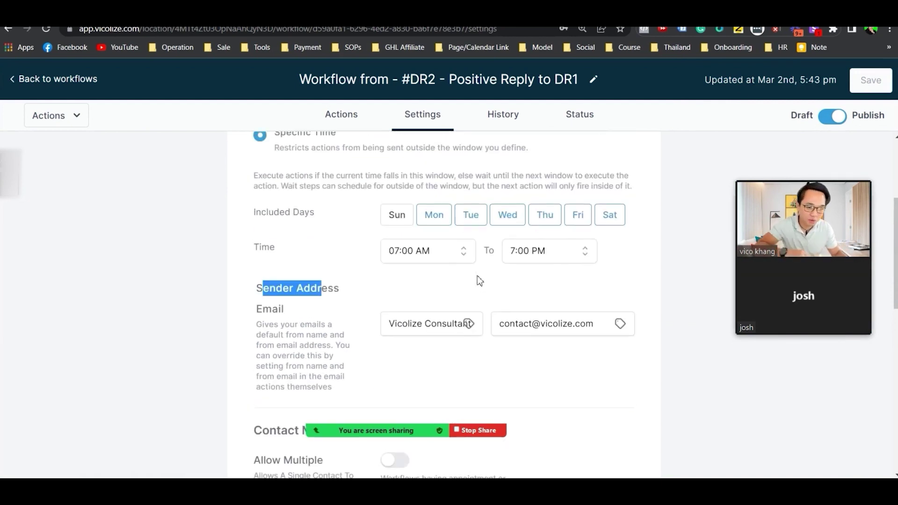
triple_click(436, 325)
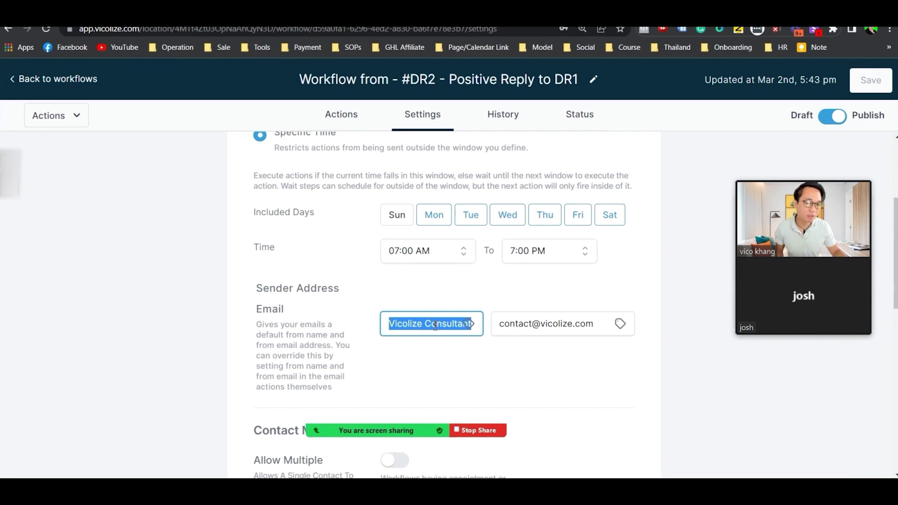
left_click(466, 329)
Set the sender name to User > First Name and try user values for the sender email
left_click(443, 386)
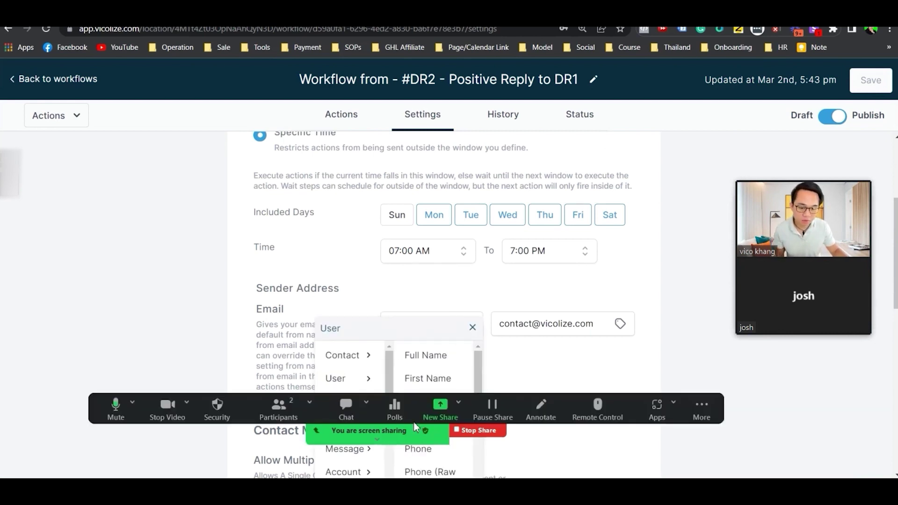
left_click(428, 378)
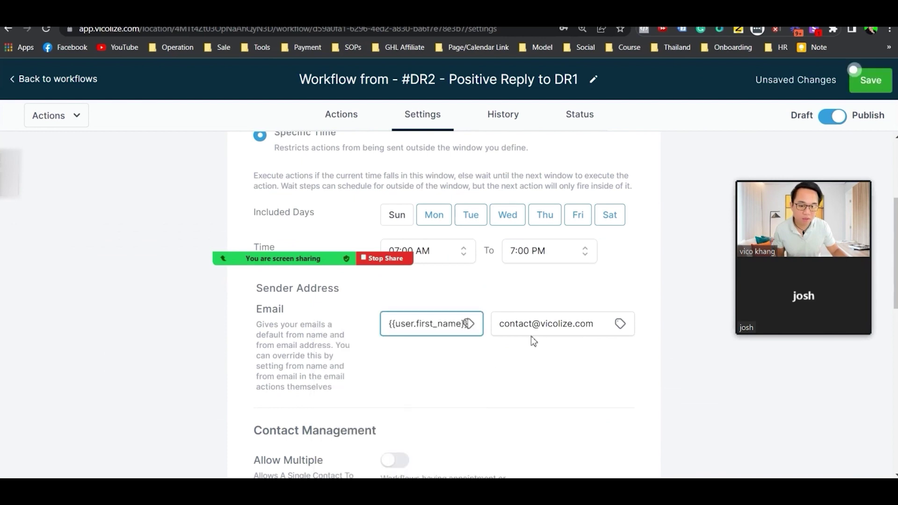
left_click(620, 324)
left_click(605, 378)
left_click(562, 425)
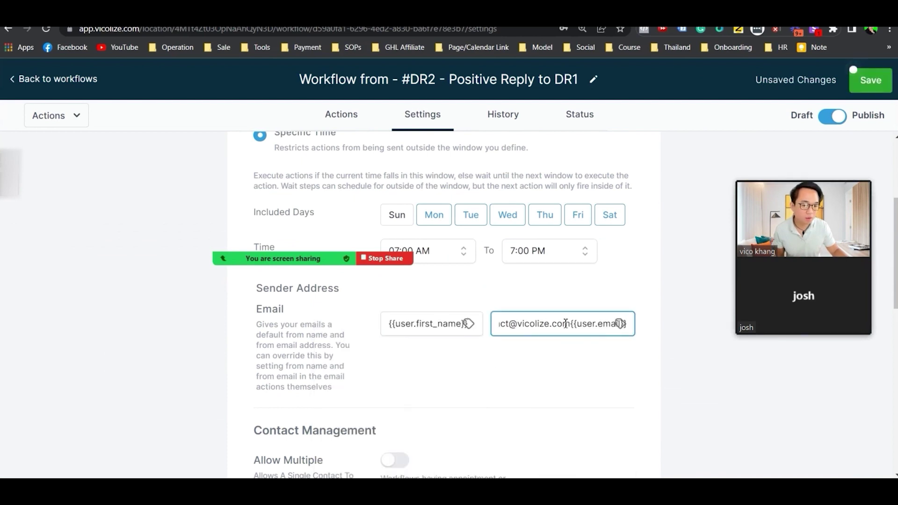
triple_click(580, 327)
left_click(620, 324)
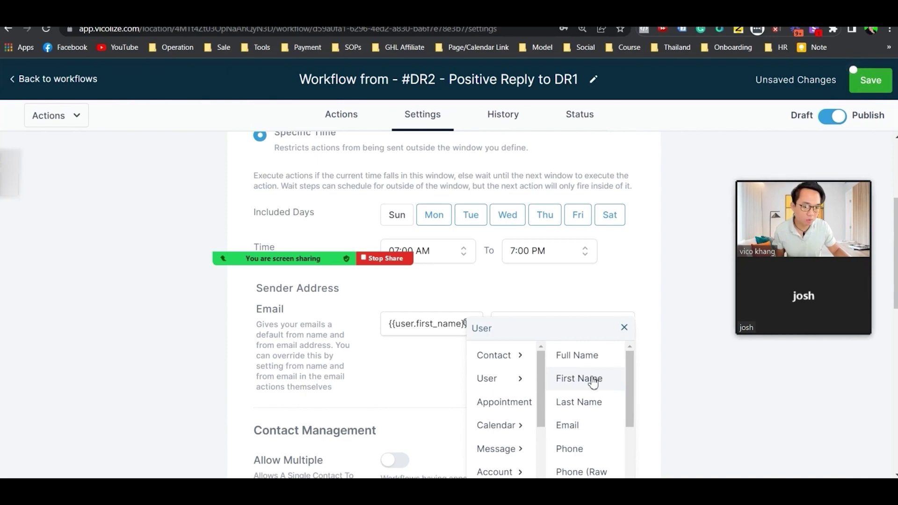
scroll(608, 393, "down", 2)
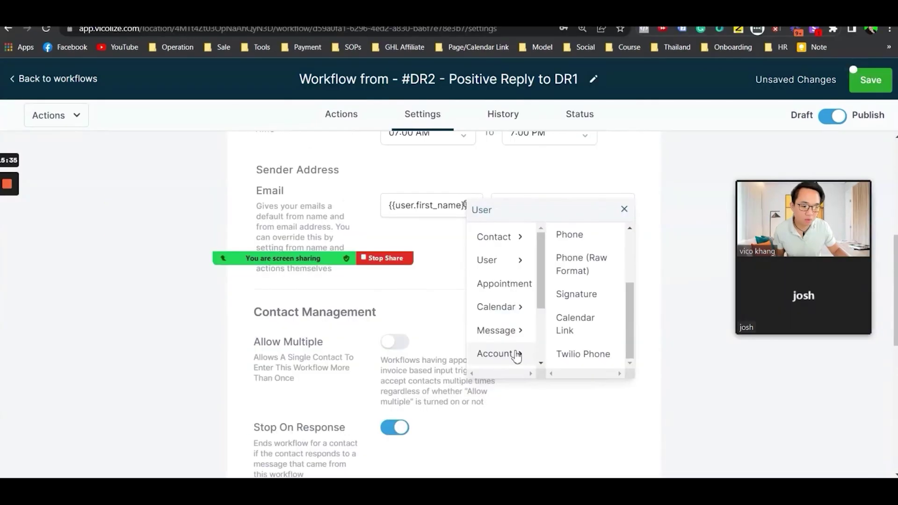
Set the sender email to Account > Email and save the workflow settings
left_click(517, 354)
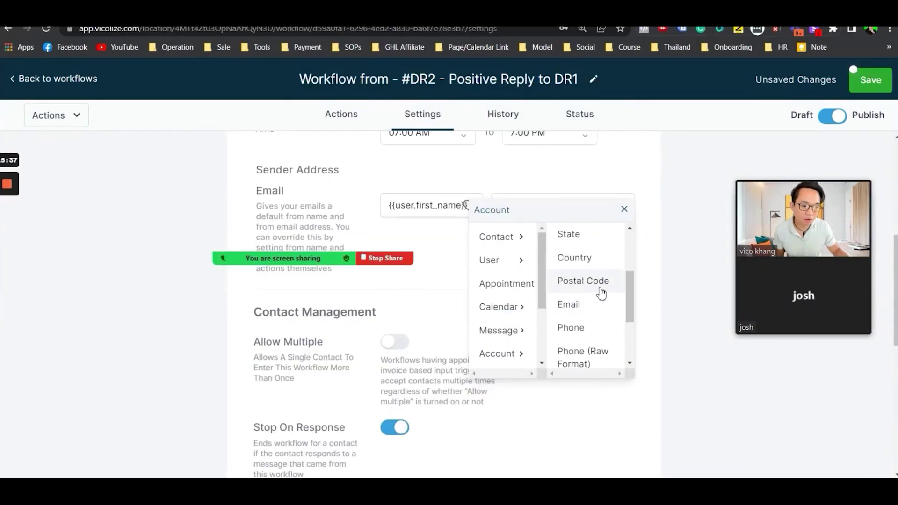
left_click(595, 302)
left_click(465, 206)
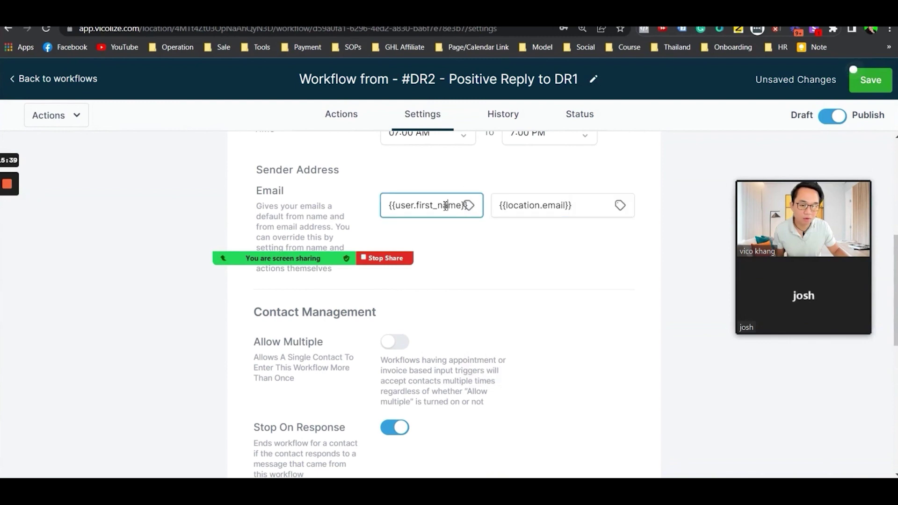
double_click(457, 205)
left_click(870, 80)
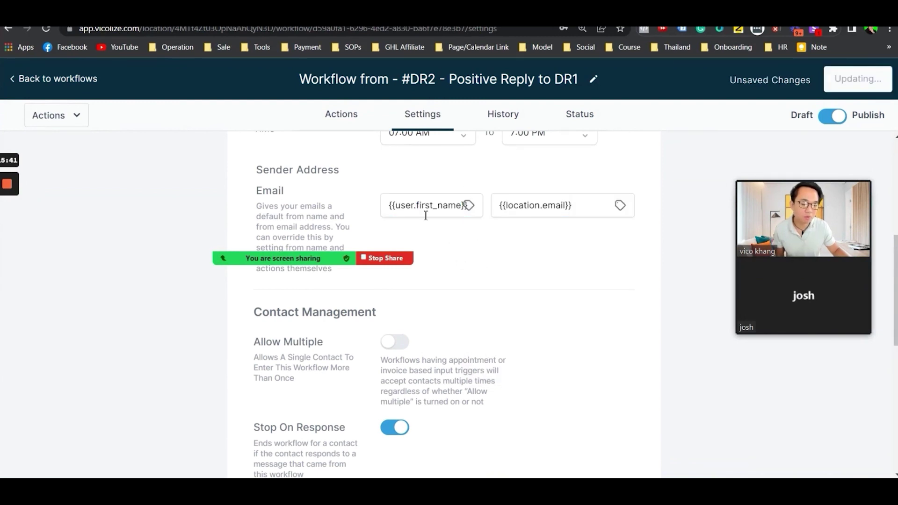
scroll(546, 261, "up", 6)
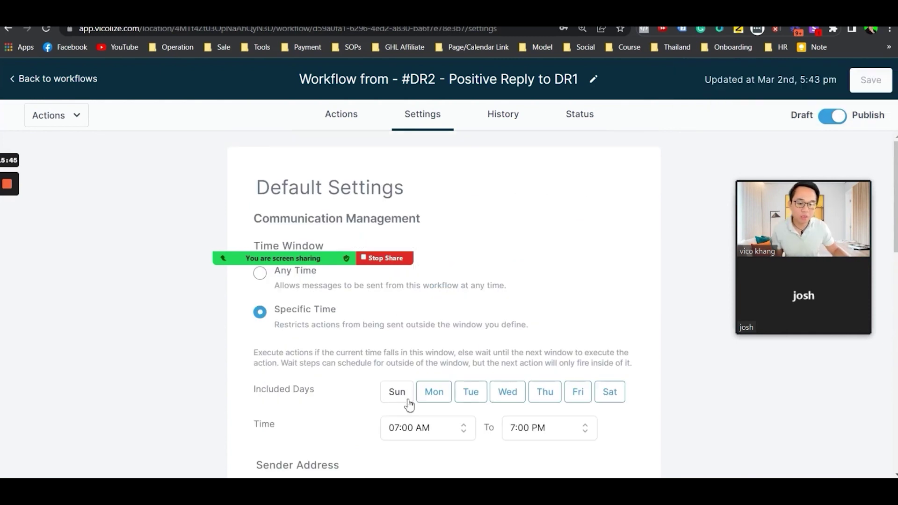
scroll(433, 365, "down", 3)
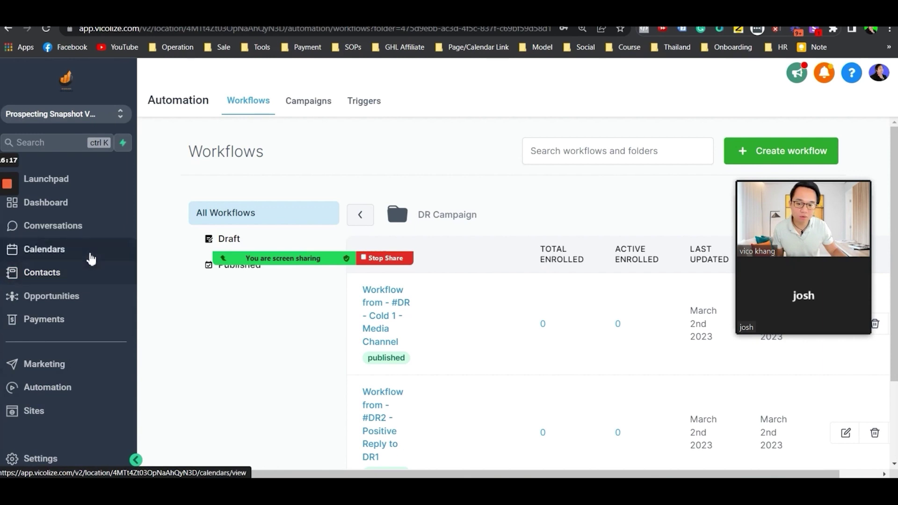
Go to Contacts to show the All smart list at 20 per page
left_click(91, 276)
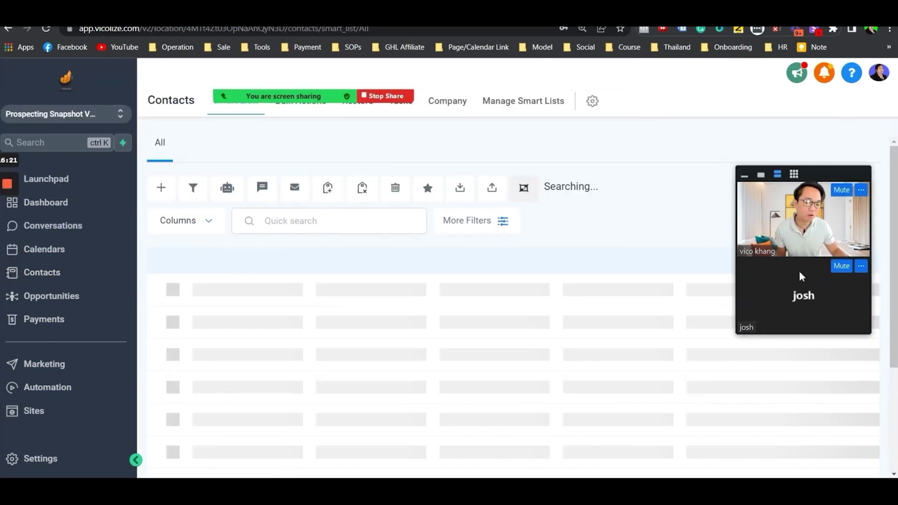
left_click_drag(798, 276, 839, 150)
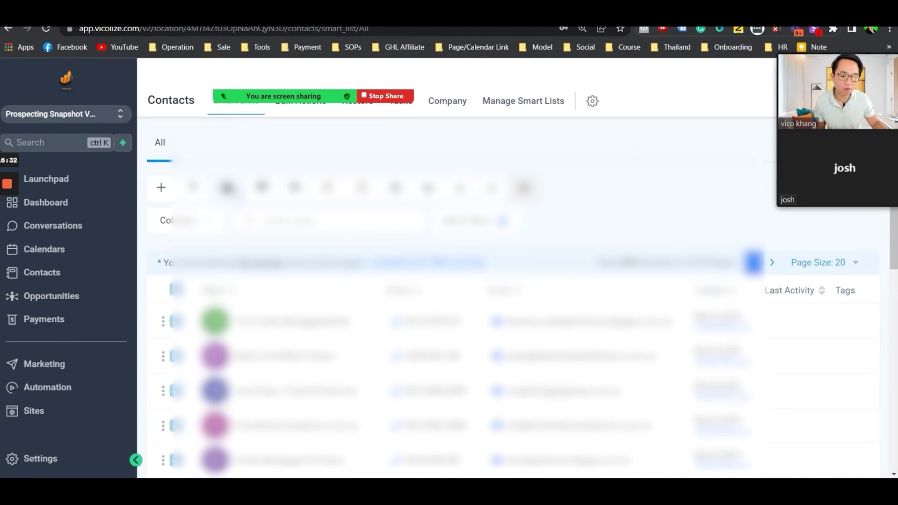
Bulk-add the 1,883 selected contacts to the #DR - Cold 1 - Media Channel workflow
left_click(228, 188)
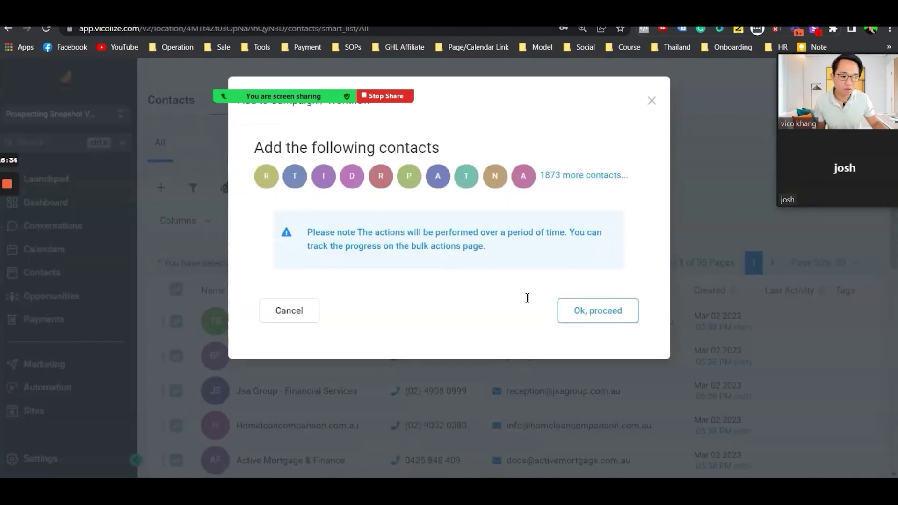
left_click(579, 312)
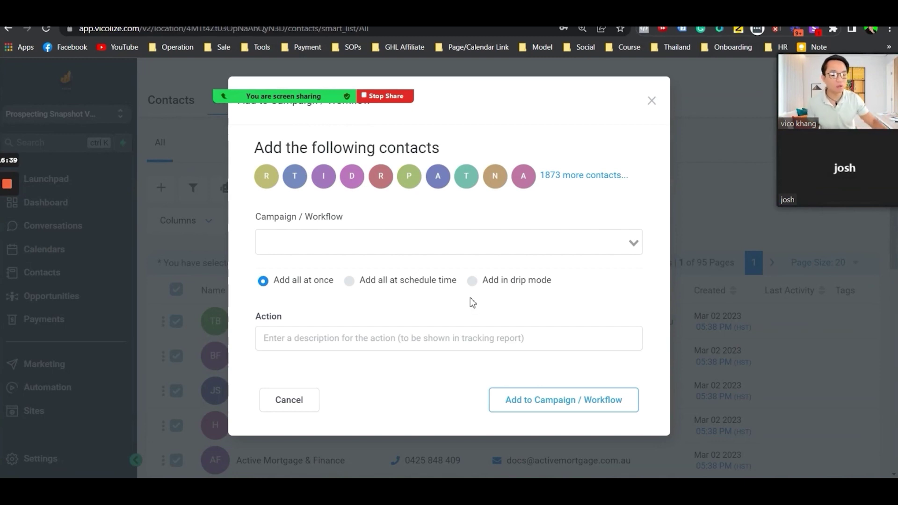
left_click(471, 242)
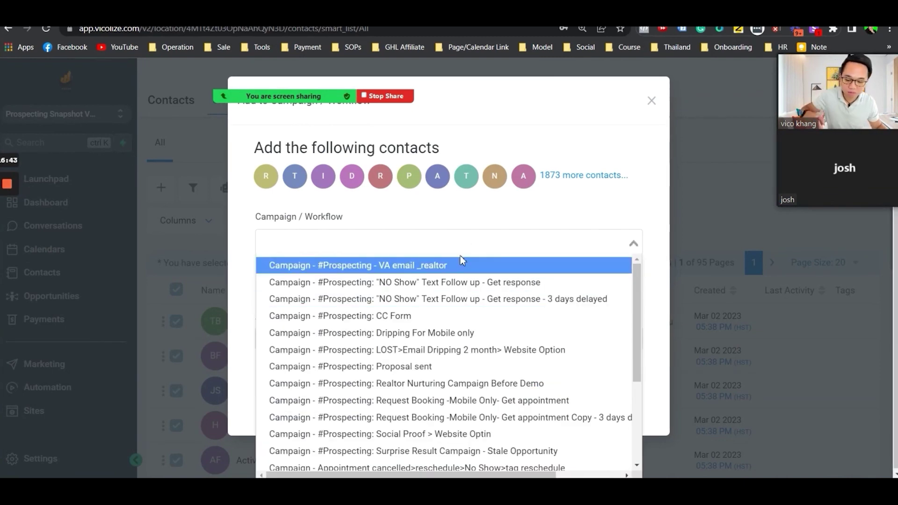
type("dr")
left_click(476, 305)
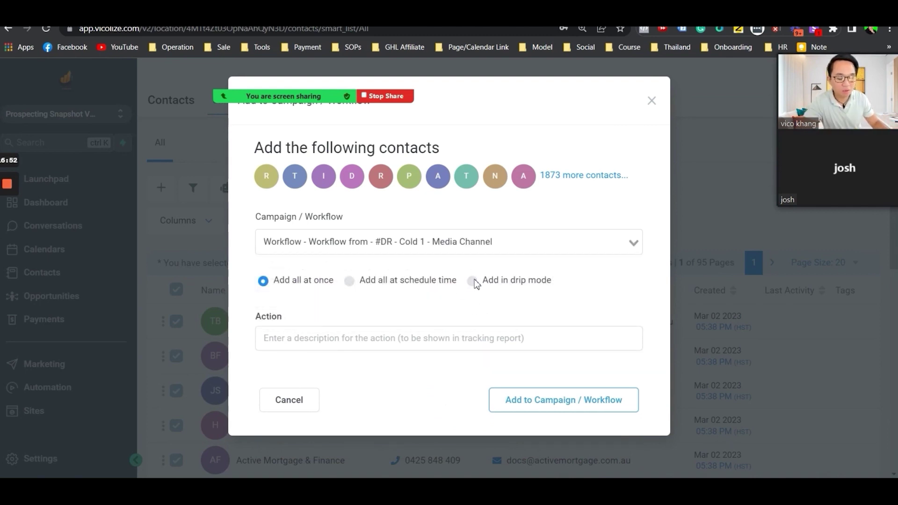
Add the contacts to #DR - Cold 1 - Media Channel in drip mode, with a 'dr blast' Action description
left_click(473, 282)
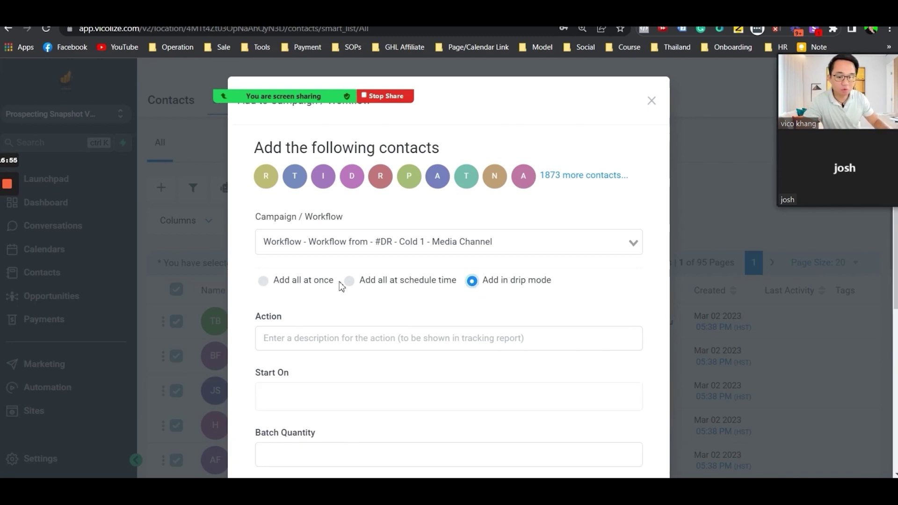
left_click(303, 284)
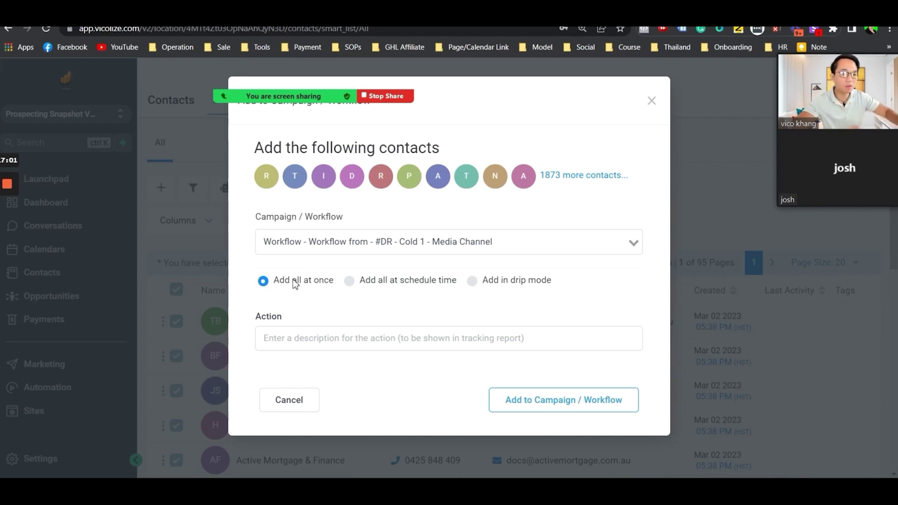
left_click(477, 282)
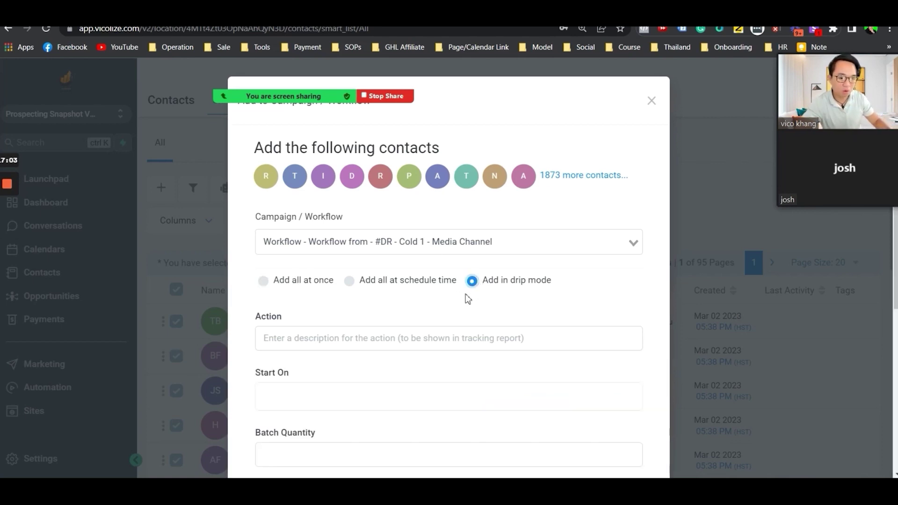
left_click(425, 346)
type("josh dr blast")
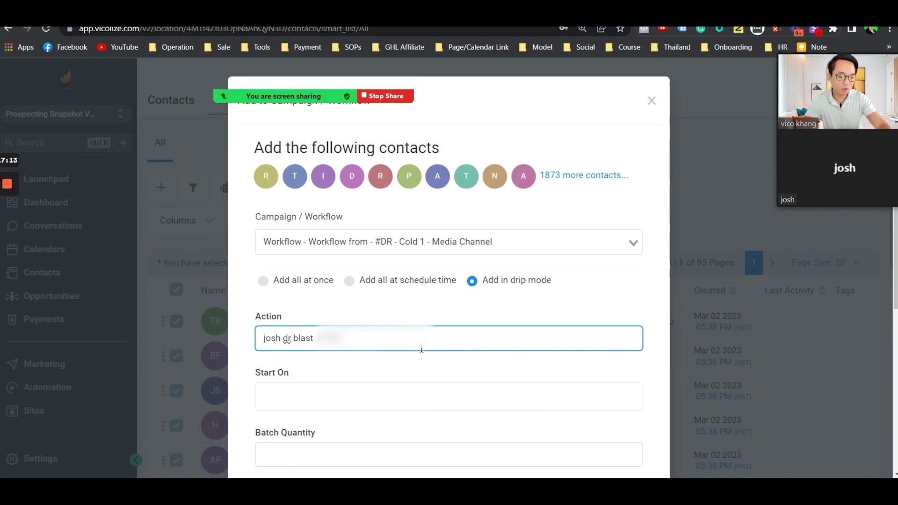
scroll(432, 360, "down", 3)
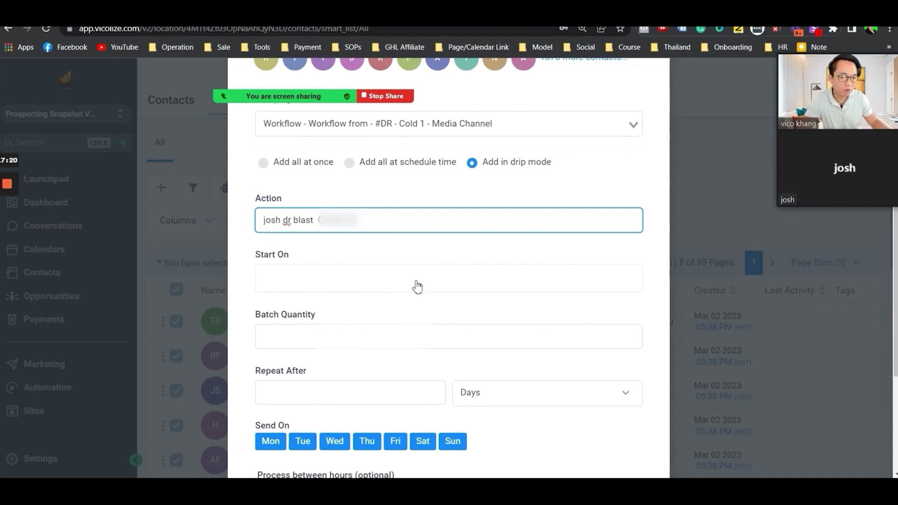
Set the drip start to Saturday 4 March 2023 at 2:00 PM
scroll(453, 421, "down", 1)
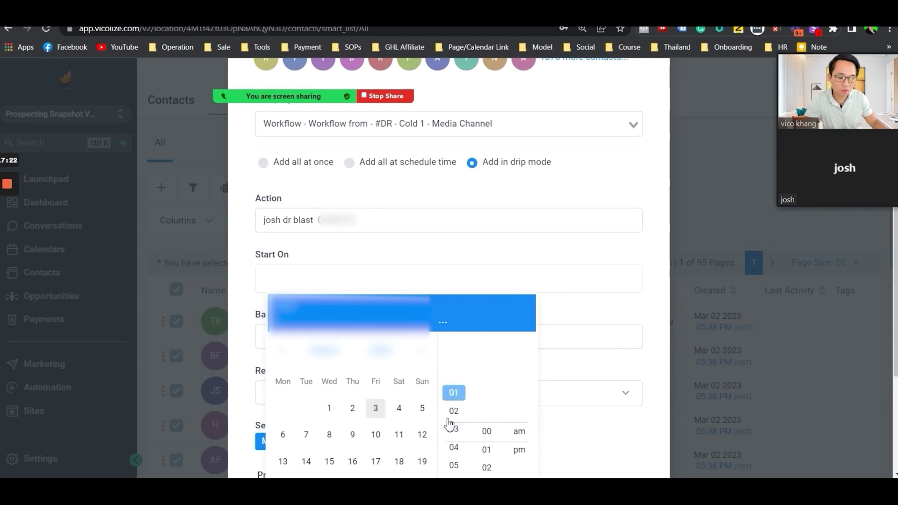
left_click(454, 432)
left_click(453, 413)
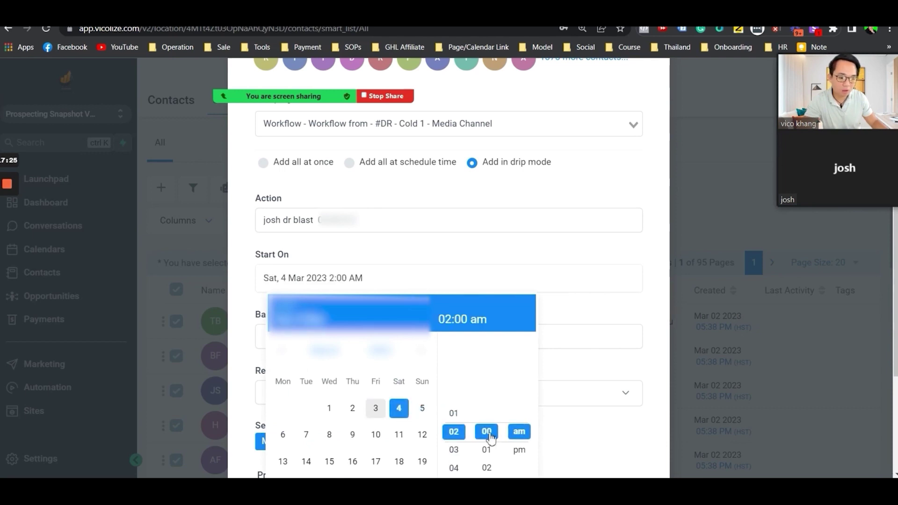
left_click(519, 450)
left_click(573, 272)
Send batches of 100 every 2 days, weekdays only, with Saturday and Sunday excluded
scroll(369, 218, "down", 3)
left_click(370, 220)
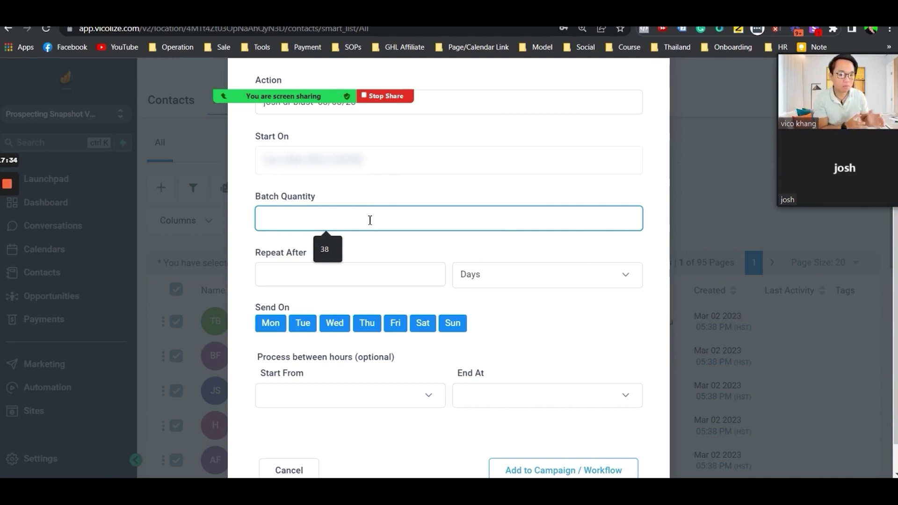
type("100")
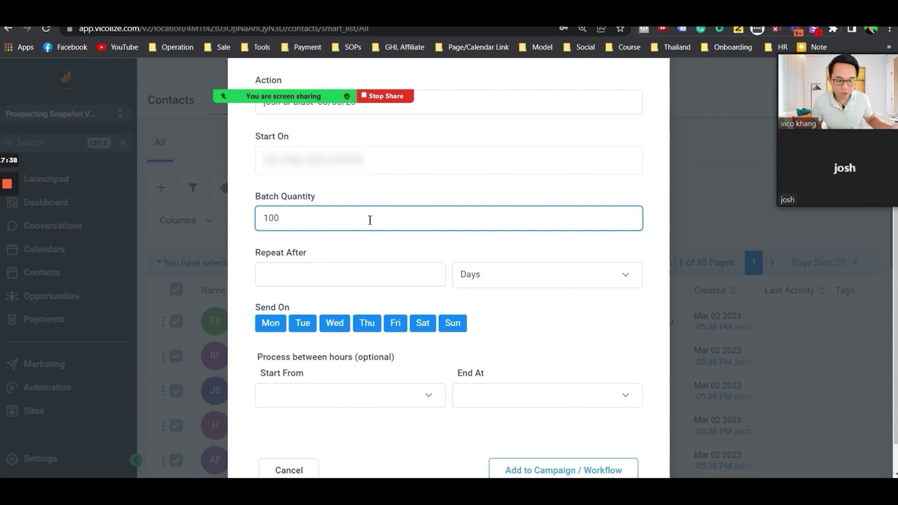
left_click(362, 279)
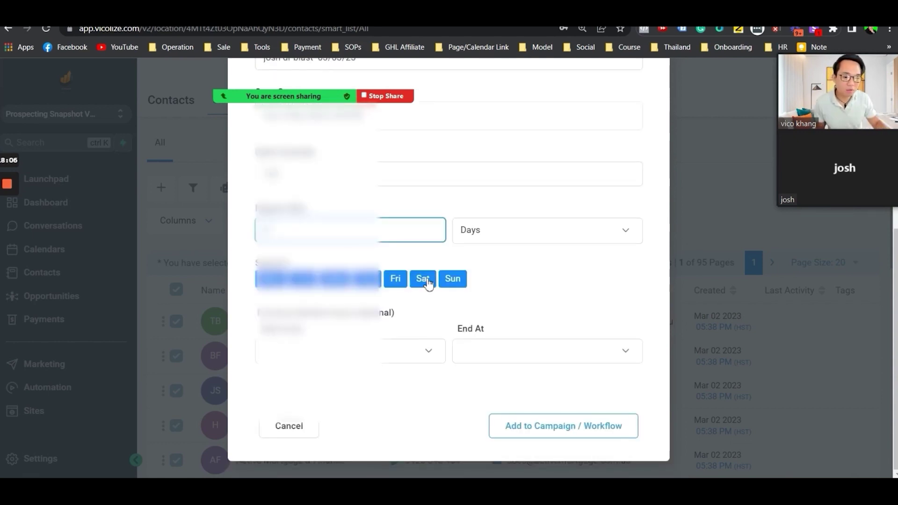
left_click(424, 280)
left_click(453, 281)
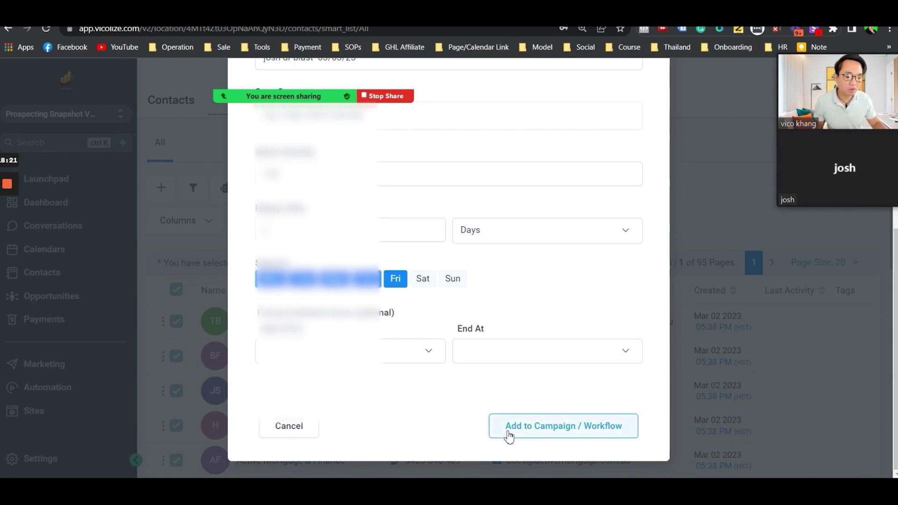
scroll(509, 436, "up", 1)
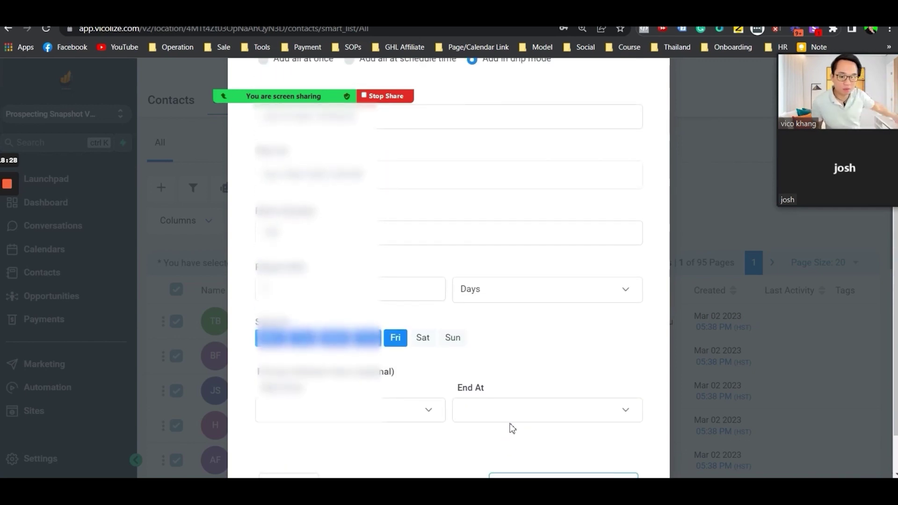
scroll(546, 360, "up", 4)
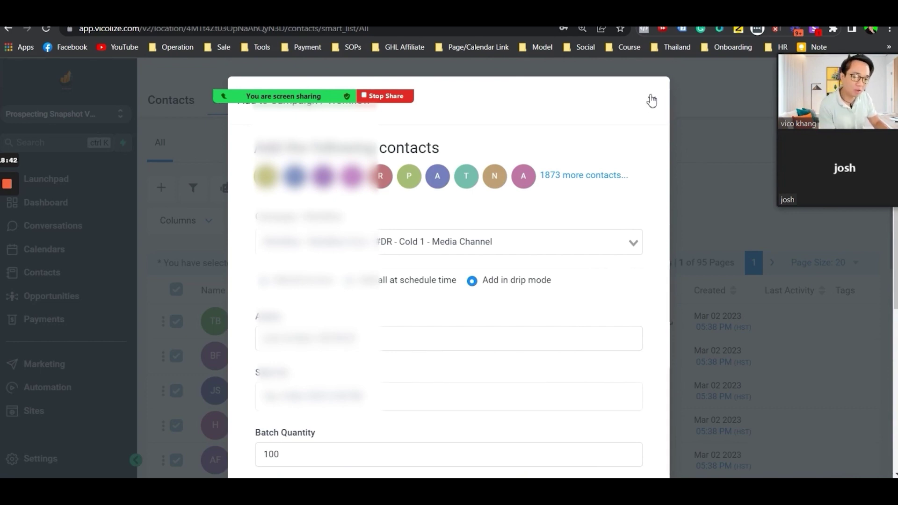
Close the bulk-add form, scan the empty Opportunities pipeline stages, then go to Conversations
left_click(652, 102)
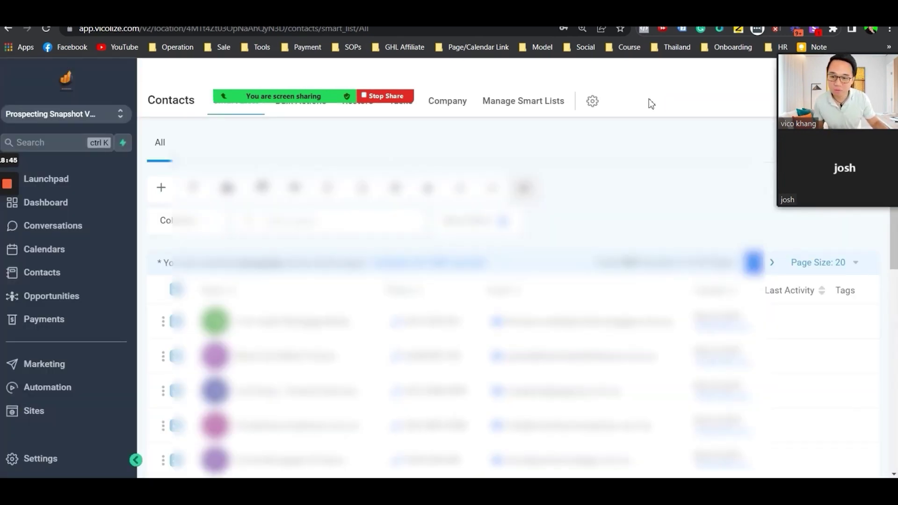
left_click(75, 299)
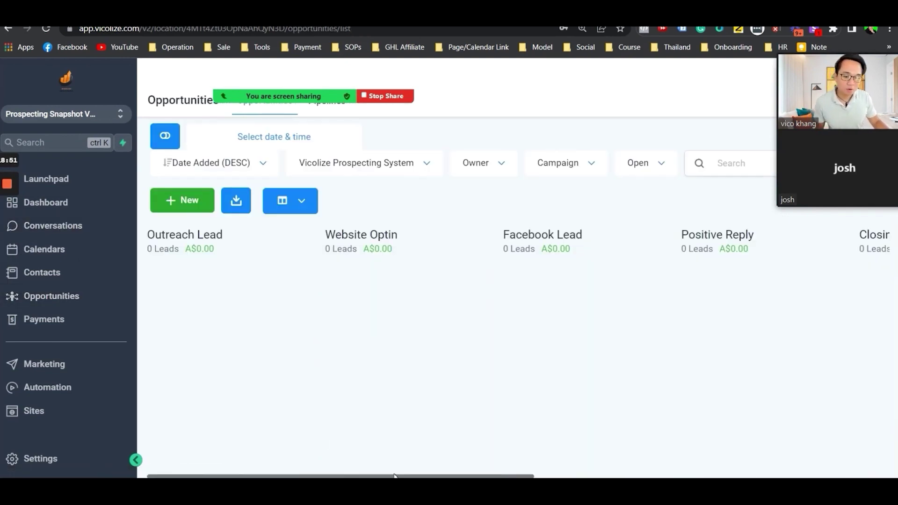
scroll(522, 296, "right", 4)
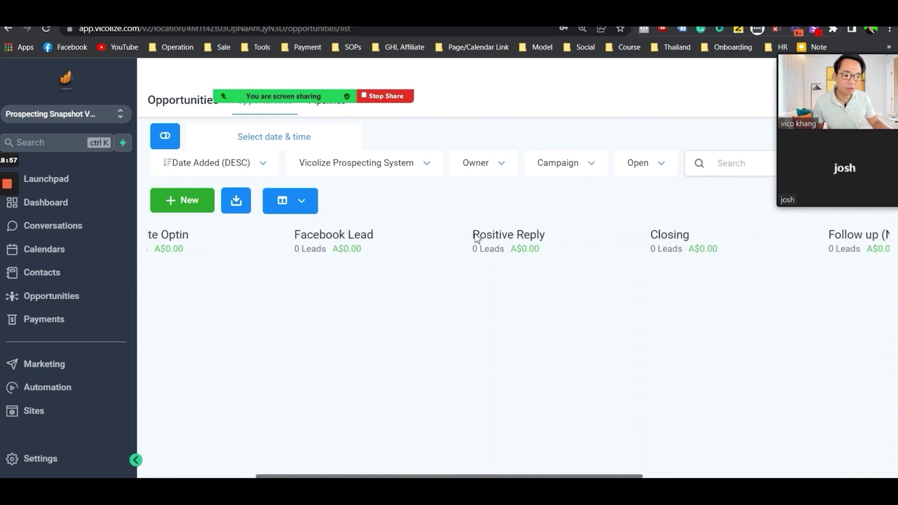
scroll(476, 238, "left", 1)
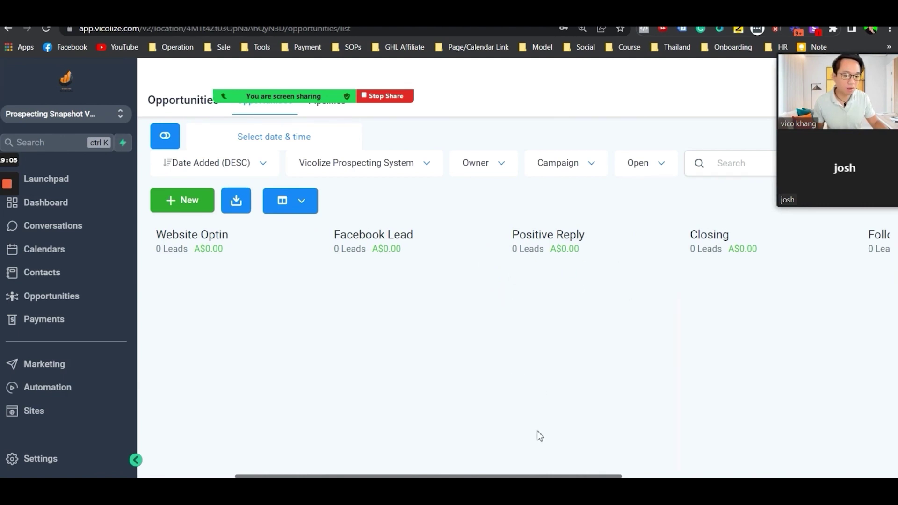
left_click(66, 234)
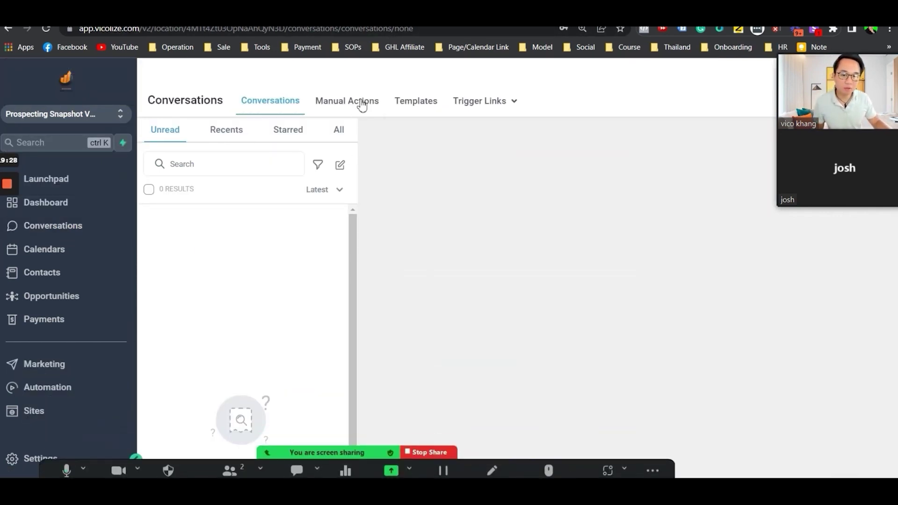
Show the Manual Actions tab on the Conversations page to check for pending tasks
left_click(362, 104)
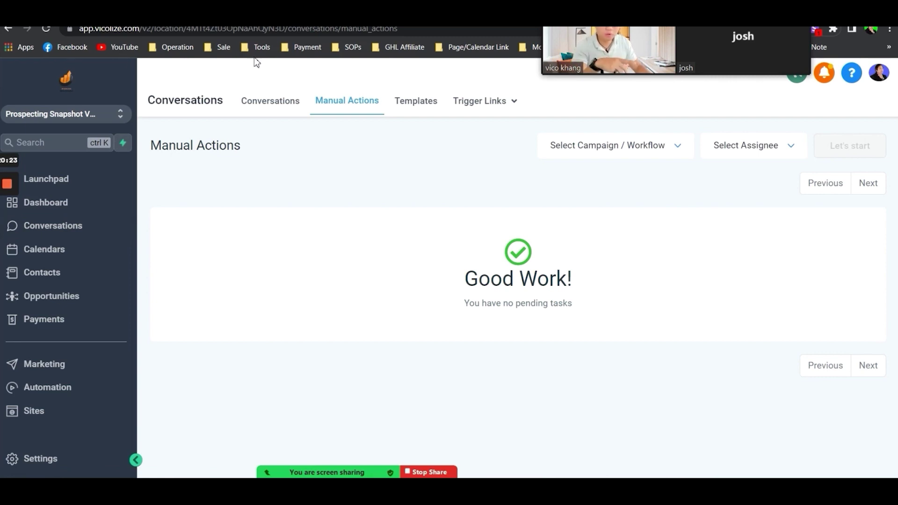
left_click(499, 474)
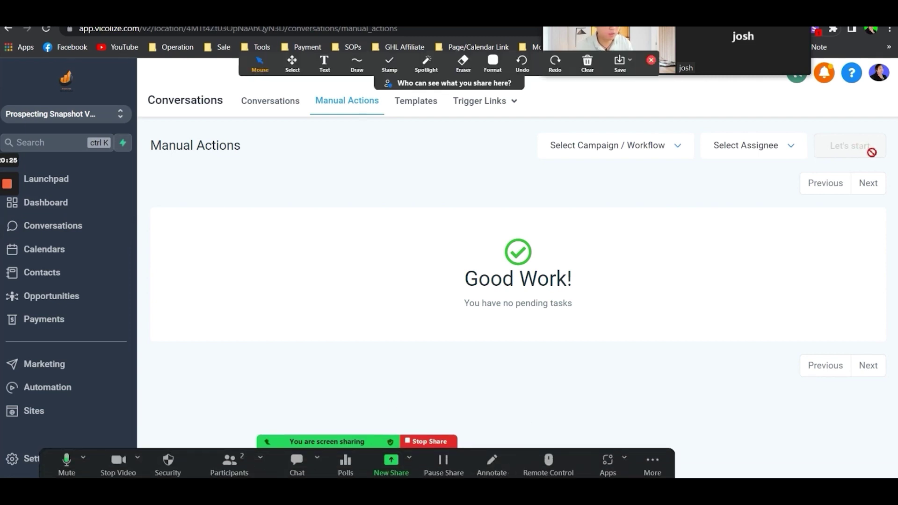
left_click(489, 465)
left_click(484, 456)
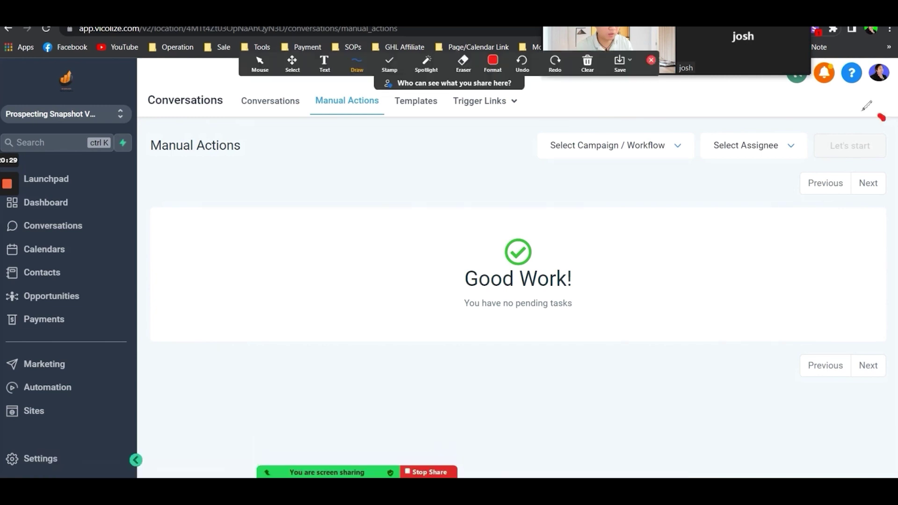
mouse_move(875, 112)
left_mouse_down()
mouse_move(874, 185)
mouse_move(878, 112)
mouse_move(871, 117)
left_mouse_up()
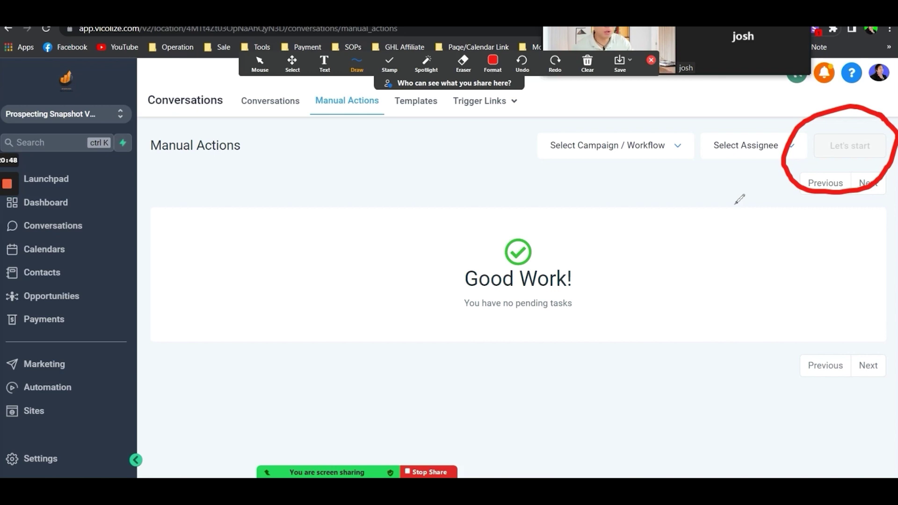
left_click(651, 60)
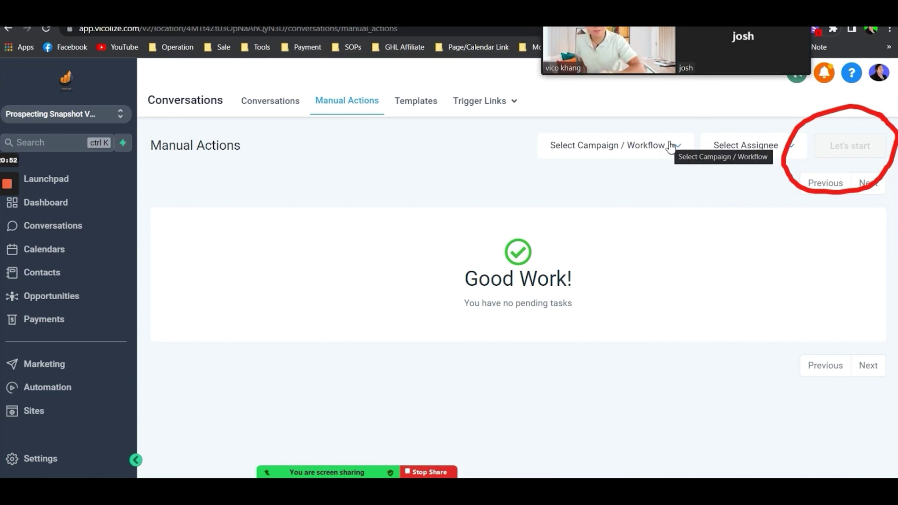
right_click(299, 168)
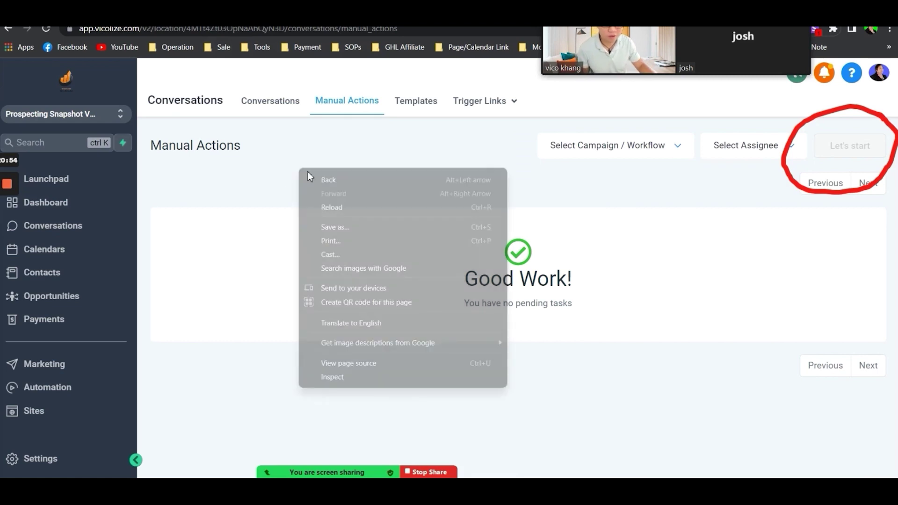
left_click(698, 187)
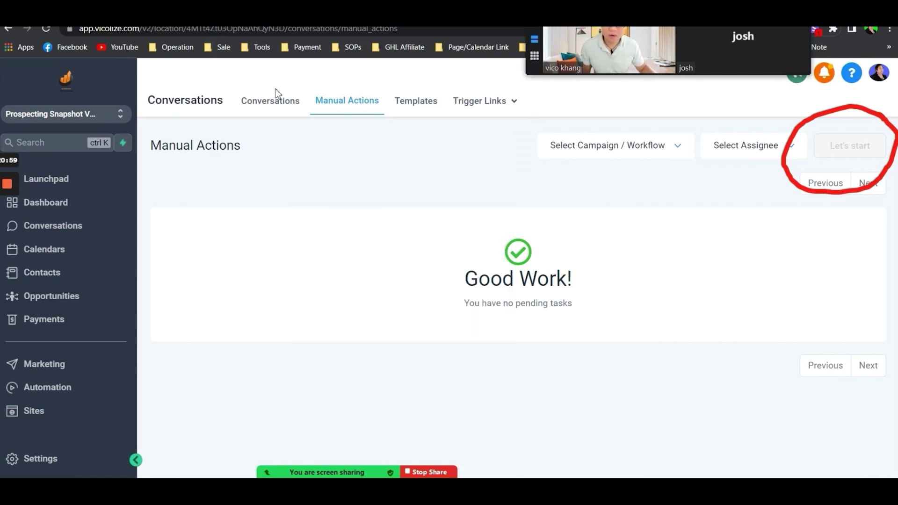
Open the settings of the #DR - Cold 1 - Media Channel workflow from Automation
left_click(80, 299)
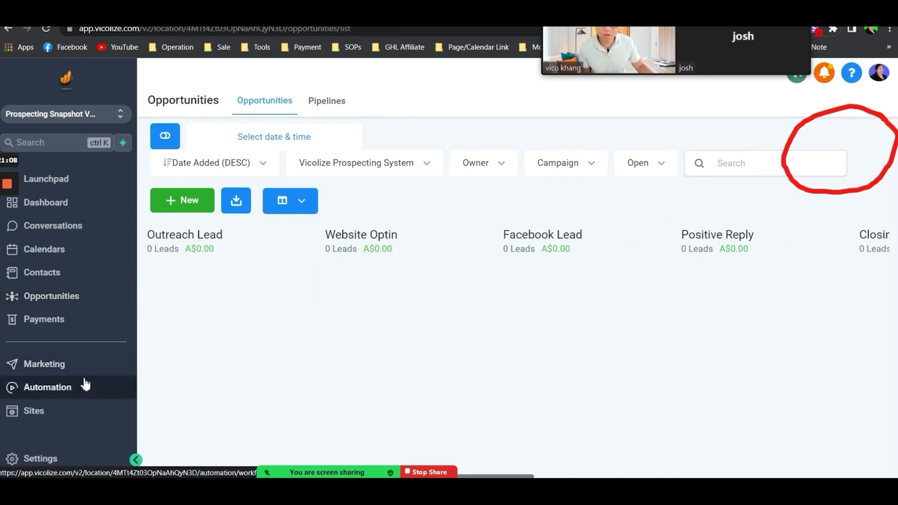
left_click(85, 385)
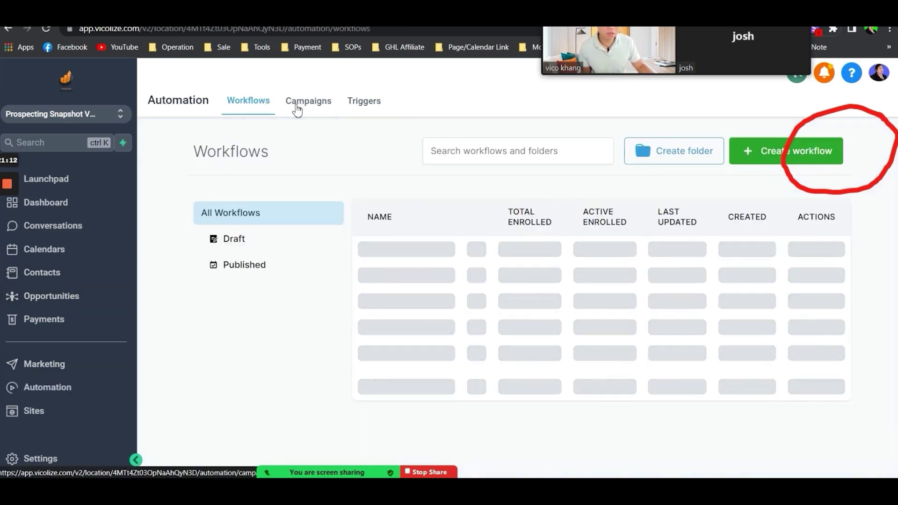
left_click(438, 323)
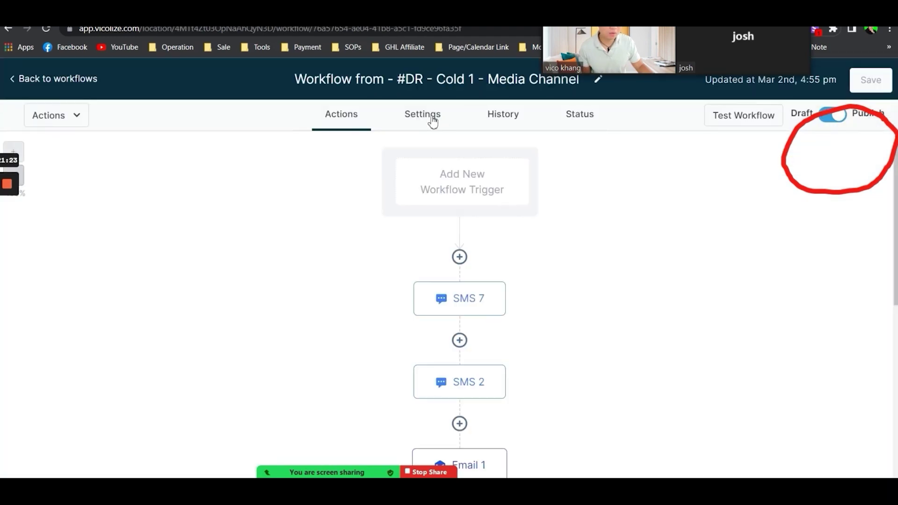
left_click(433, 121)
Clear the default From Email address in the workflow's sender settings
scroll(465, 240, "down", 5)
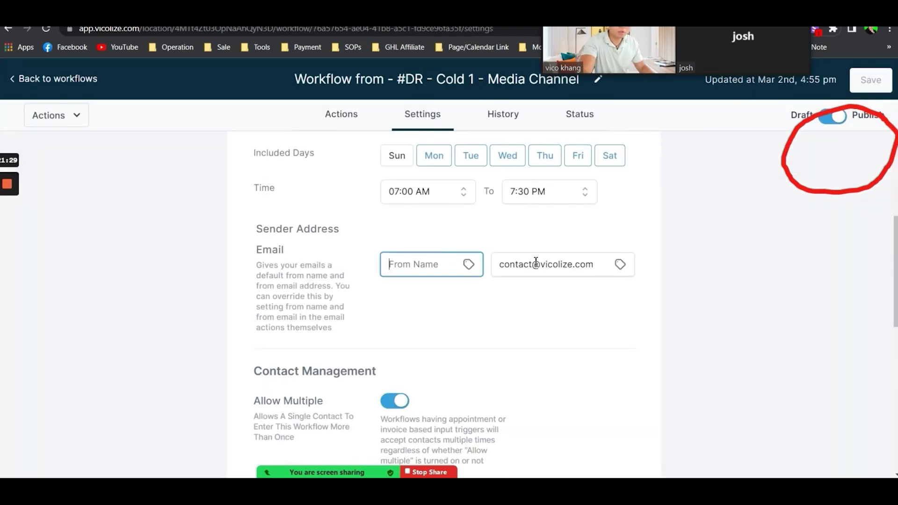
triple_click(552, 264)
key("Delete")
left_click(432, 265)
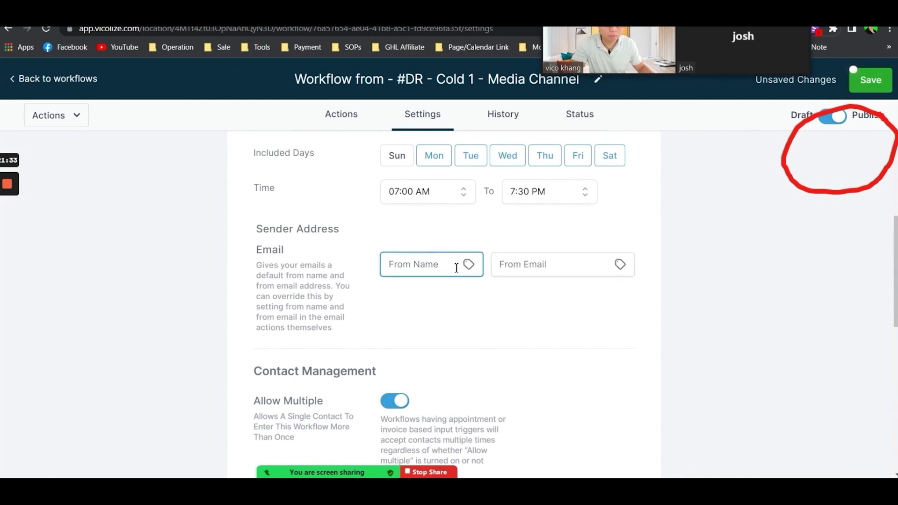